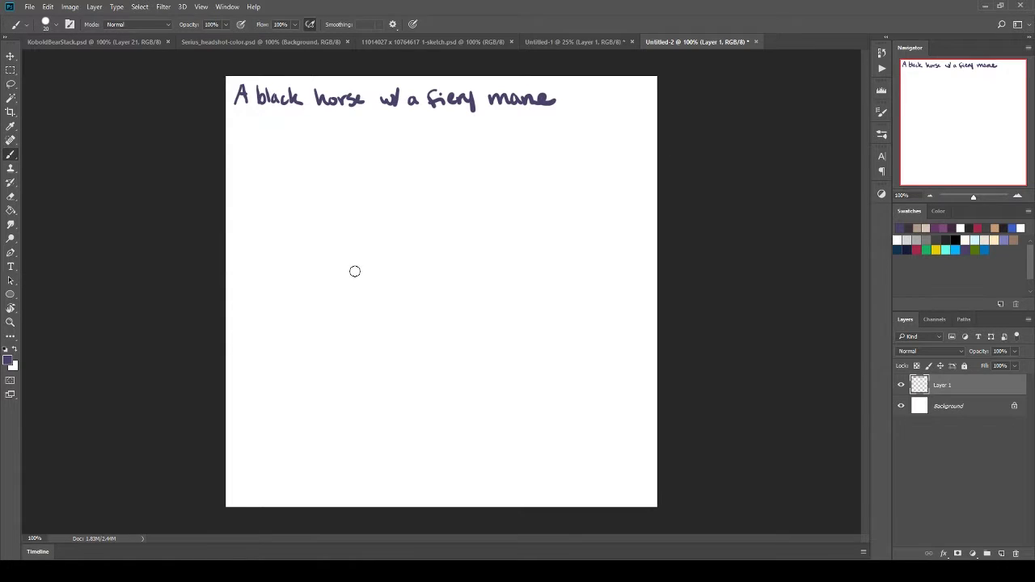
Step: Rough out a first horse sketch on a new layer: body arc, head circles, neck and construction lines
mouse_move(354, 271)
mouse_down()
mouse_move(380, 243)
mouse_move(405, 251)
mouse_up()
key(ctrl+z)
key(ctrl+shift+alt+n)
drag(366, 334, 504, 223)
mouse_move(432, 179)
mouse_down()
mouse_move(474, 208)
mouse_move(410, 335)
mouse_move(439, 379)
mouse_up()
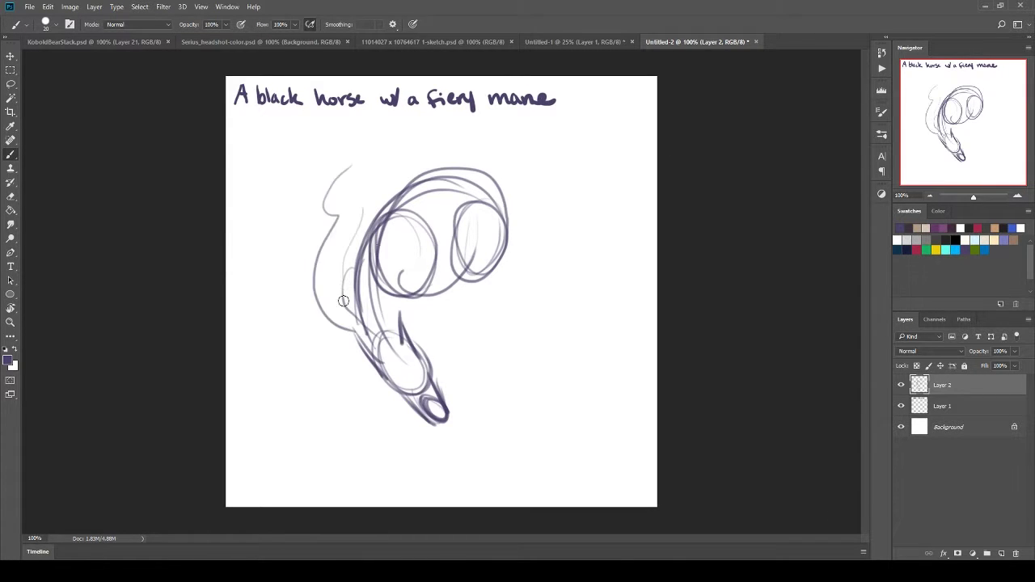
drag(343, 301, 381, 157)
drag(380, 154, 313, 170)
mouse_move(398, 222)
mouse_down()
mouse_move(370, 339)
mouse_move(332, 162)
mouse_up()
Step: Hide the first sketch, then try and hide a second small head, chest and body sketch
key(ctrl+comma)
key(ctrl+shift+alt+n)
drag(405, 211, 388, 316)
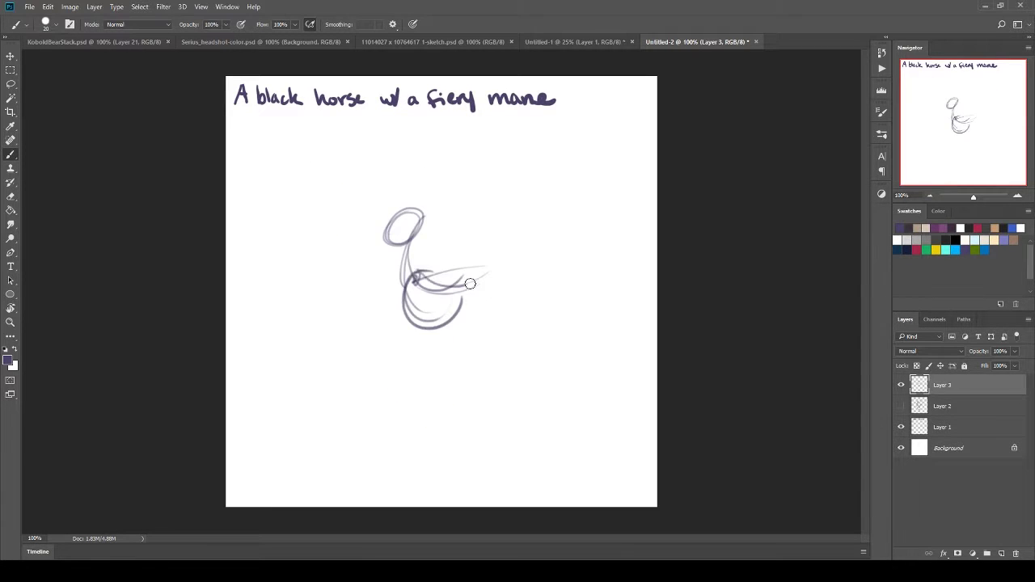
mouse_move(493, 269)
mouse_down()
mouse_move(390, 243)
mouse_move(405, 202)
mouse_move(501, 324)
mouse_up()
mouse_move(510, 234)
mouse_down()
mouse_move(388, 332)
mouse_move(428, 372)
mouse_up()
key(ctrl+comma)
Step: On a third layer, sketch the horse's head, neck, body circles, mane line, rump and front leg
click(1003, 555)
mouse_move(368, 206)
mouse_down()
mouse_move(400, 204)
mouse_move(465, 303)
mouse_up()
drag(380, 267, 477, 323)
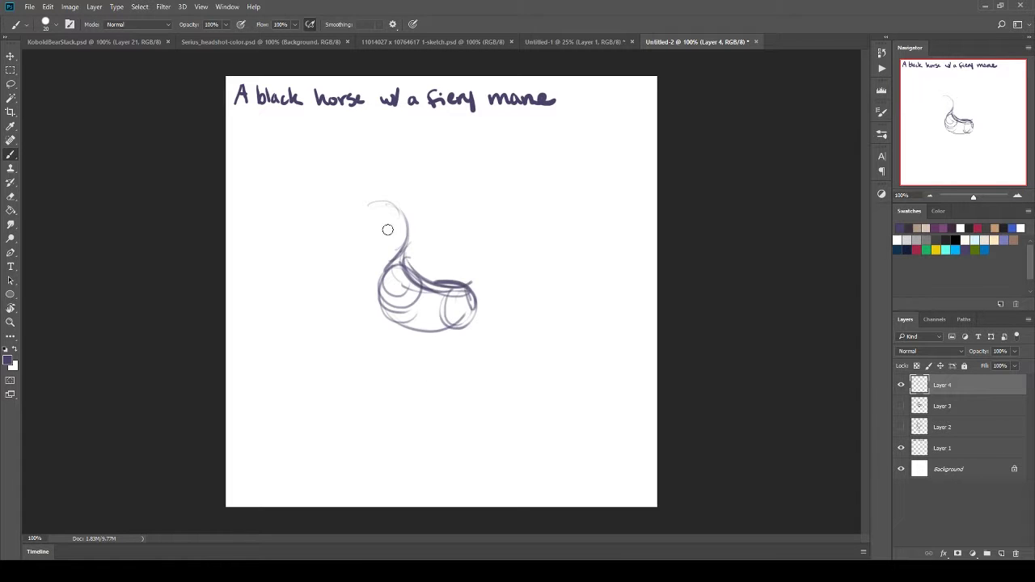
drag(404, 243, 347, 316)
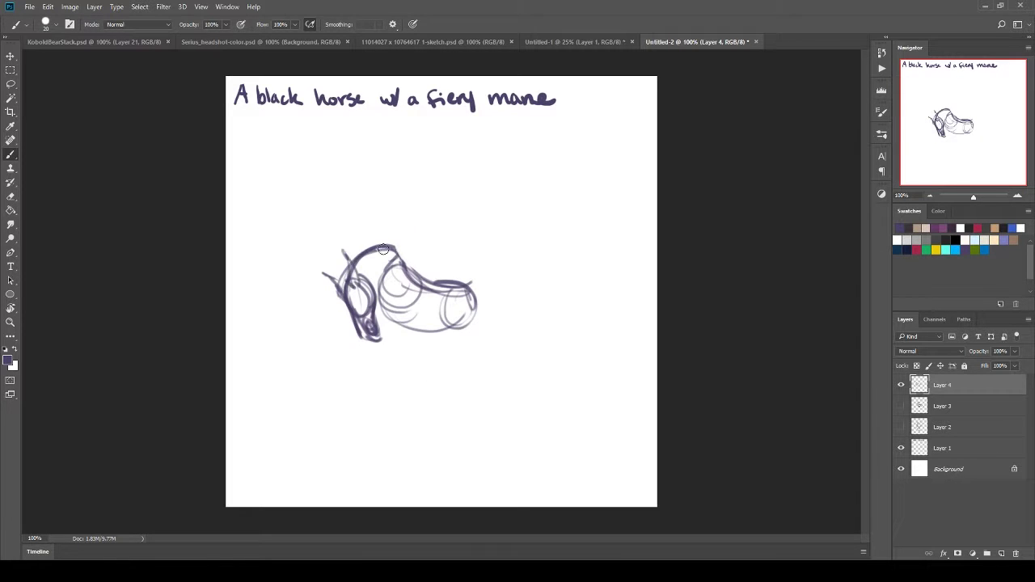
drag(383, 250, 424, 267)
drag(477, 267, 453, 328)
drag(369, 249, 474, 275)
drag(396, 307, 414, 344)
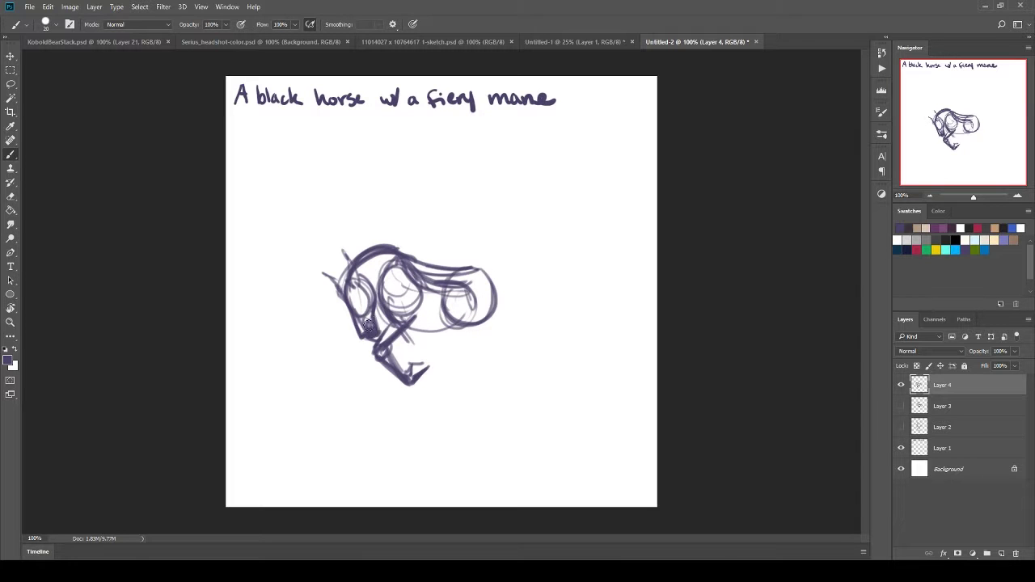
Step: Add the belly, rump outline and hind leg, redrawing the hind leg after undoing
drag(372, 316, 476, 332)
mouse_move(339, 251)
mouse_down()
mouse_move(462, 271)
mouse_move(502, 332)
mouse_up()
drag(486, 295, 495, 396)
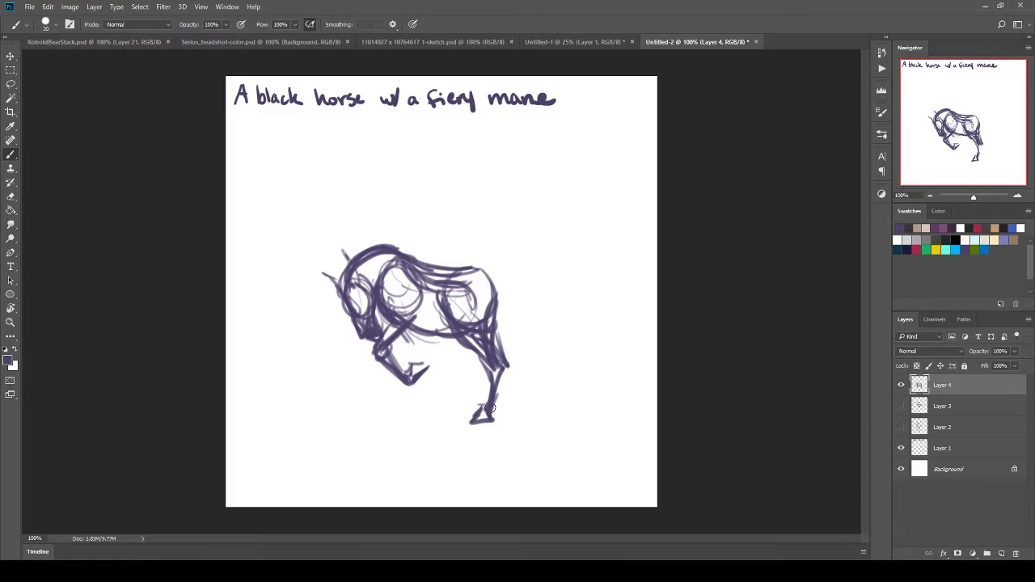
drag(495, 356, 495, 400)
key(ctrl+z)
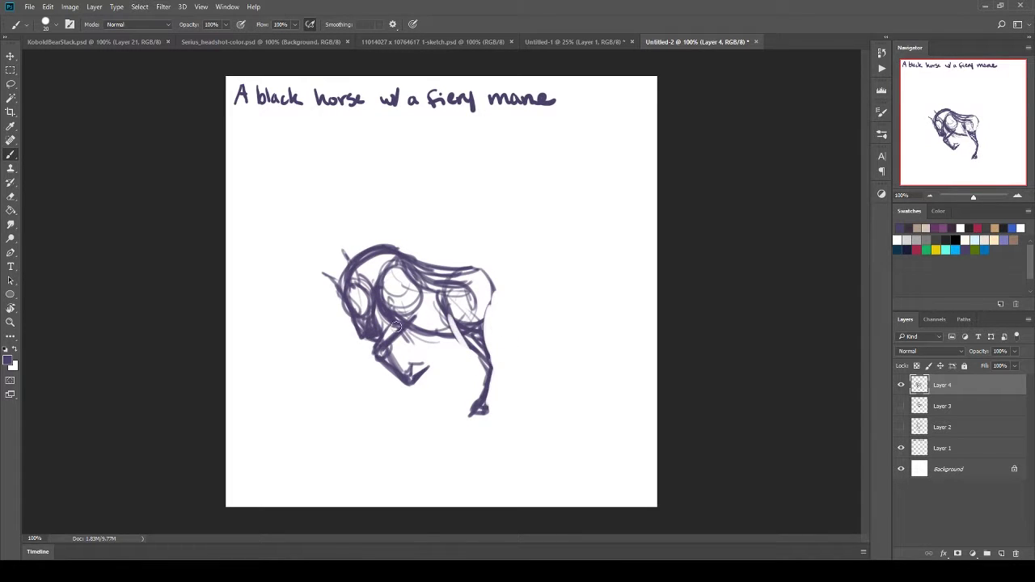
key(ctrl+z)
drag(447, 285, 480, 359)
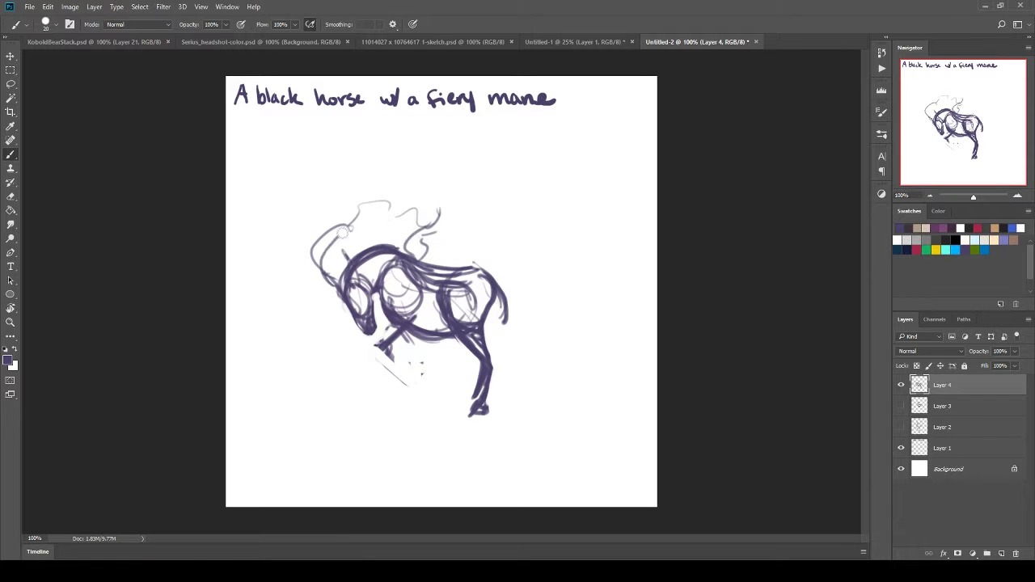
Step: Sketch the flowing fiery mane and tail strands, plus marks near the front hooves
drag(348, 223, 494, 194)
mouse_move(486, 271)
mouse_down()
mouse_move(530, 295)
mouse_move(502, 443)
mouse_up()
drag(526, 291, 603, 380)
drag(567, 437, 618, 380)
drag(374, 344, 406, 351)
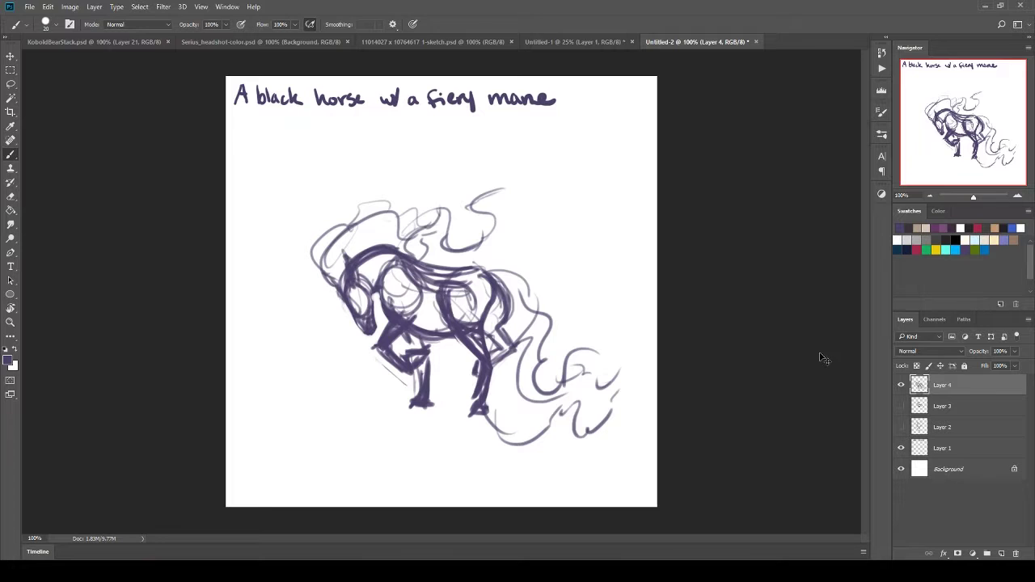
Step: Scale the sketch up with Free Transform, fade it, and add Layer 5 above
key(ctrl+t)
drag(621, 447, 657, 441)
key(Return)
key(ctrl+shift+alt+n)
click(50, 25)
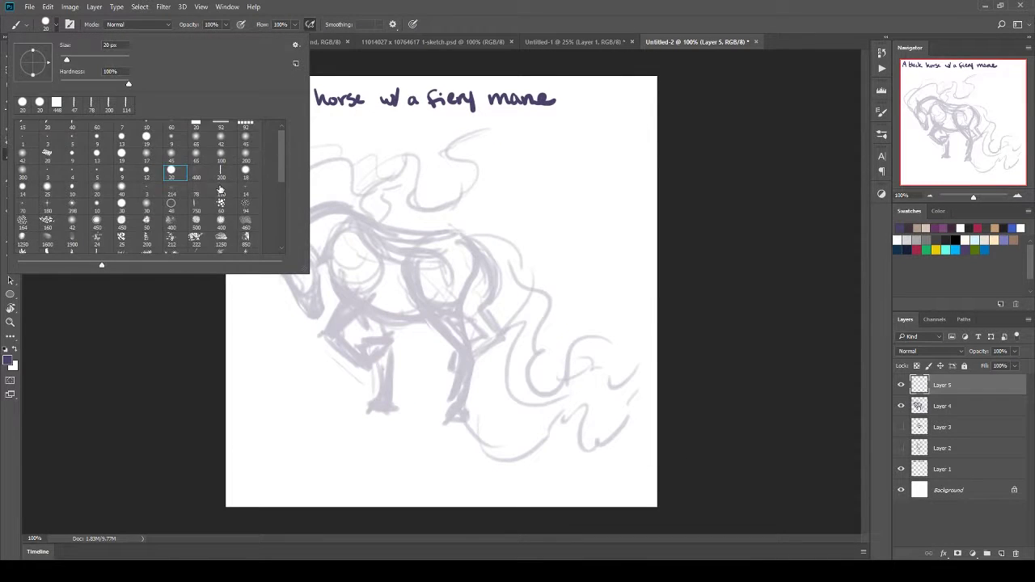
Step: With black and a hard round brush, zoom in and paint the horse's head black
key(Return)
click(8, 361)
click(639, 414)
click(872, 277)
key(ctrl+plus)
mouse_move(217, 188)
mouse_down()
mouse_move(304, 285)
mouse_move(275, 166)
mouse_up()
mouse_move(275, 233)
mouse_down()
mouse_move(261, 261)
mouse_move(301, 274)
mouse_up()
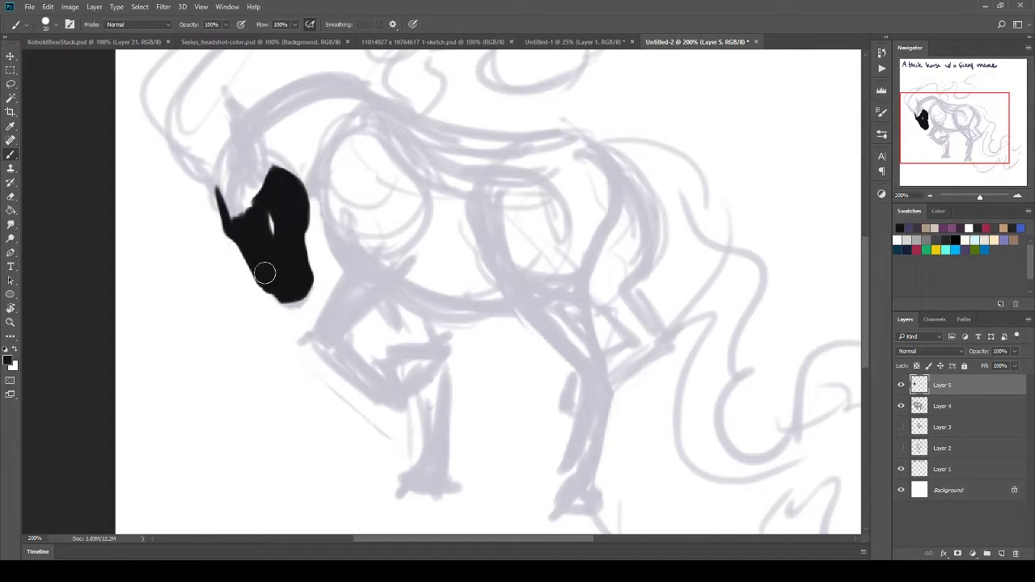
Step: Fill the head's left side, paint both ears and fill the top of the head
drag(259, 299, 283, 346)
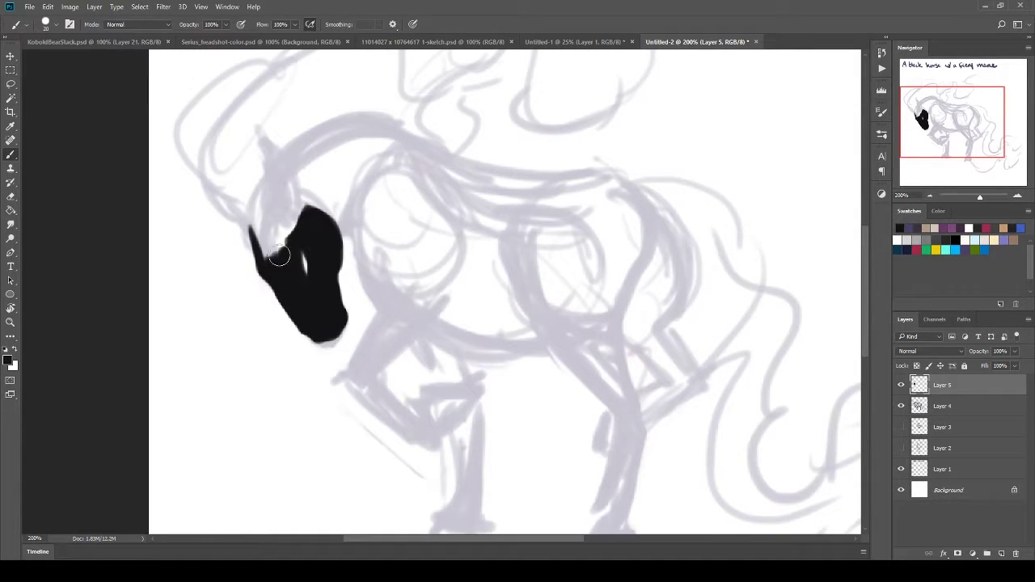
drag(278, 256, 271, 242)
drag(318, 204, 352, 247)
mouse_move(409, 211)
mouse_down()
mouse_move(381, 271)
mouse_move(428, 191)
mouse_up()
mouse_move(303, 250)
mouse_down()
mouse_move(295, 194)
mouse_move(324, 250)
mouse_up()
mouse_move(298, 191)
mouse_down()
mouse_move(433, 195)
mouse_move(340, 211)
mouse_up()
drag(420, 186, 292, 238)
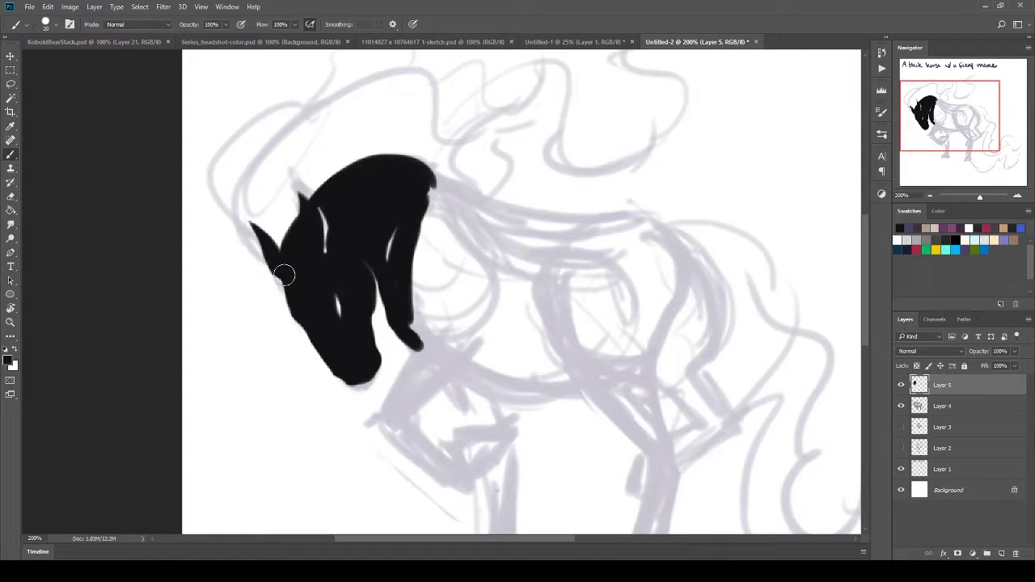
Step: With the canvas view rotated, paint more of the head and neck and smooth the edge
drag(284, 276, 267, 243)
mouse_move(356, 113)
mouse_down()
mouse_move(324, 251)
mouse_move(162, 308)
mouse_up()
drag(335, 153, 251, 243)
drag(324, 173, 219, 291)
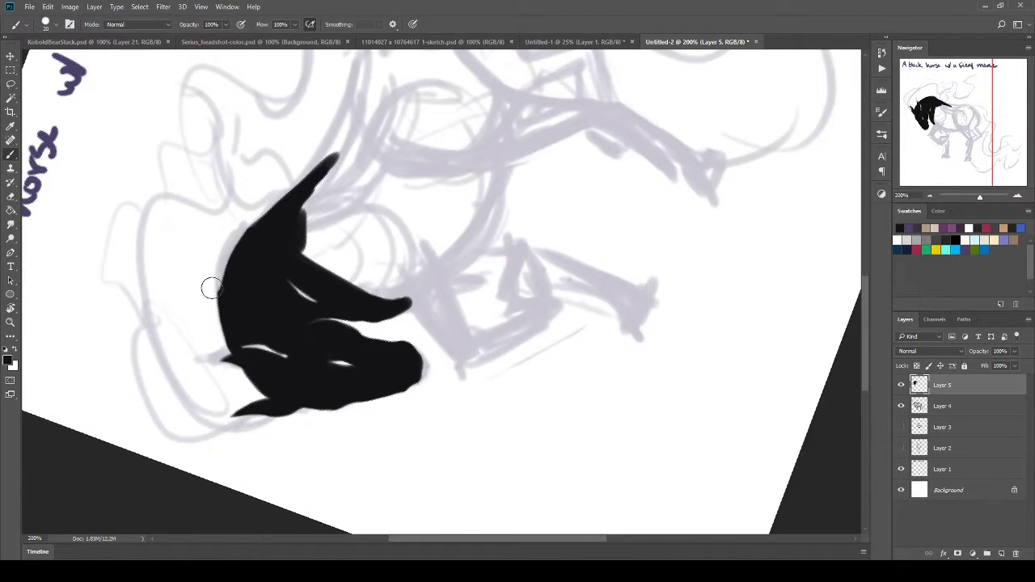
key(Escape)
Step: Paint the back, the front leg and the neck solid black
drag(275, 158, 489, 194)
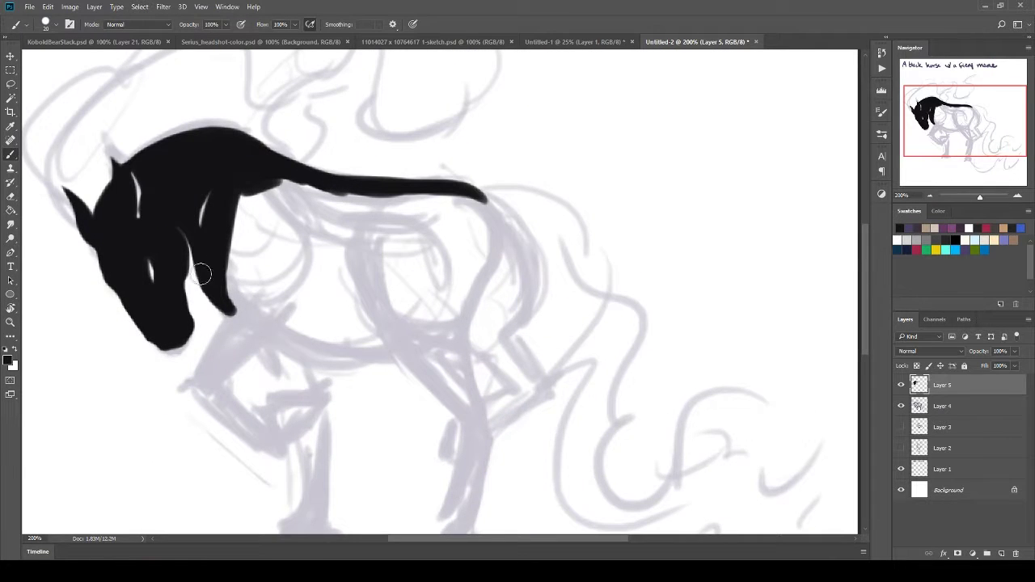
drag(202, 267, 239, 311)
scroll(235, 307, down, 2)
drag(273, 259, 203, 324)
drag(232, 245, 231, 305)
drag(267, 129, 243, 258)
drag(274, 151, 310, 241)
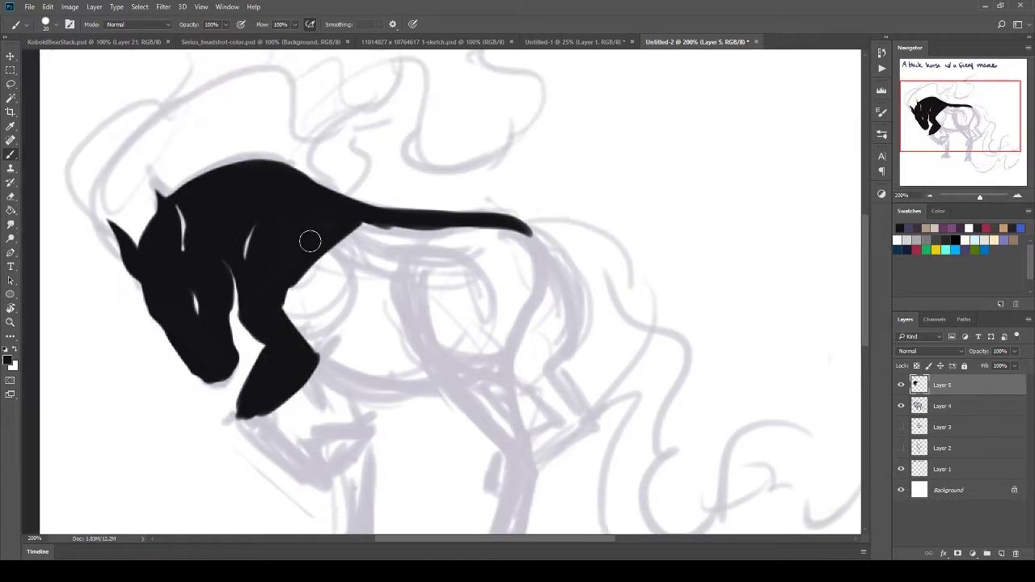
Step: Paint the back and tail base, then the front leg and hoof, undoing stray marks
mouse_move(383, 216)
mouse_down()
mouse_move(533, 231)
mouse_move(320, 174)
mouse_up()
scroll(351, 203, down, 3)
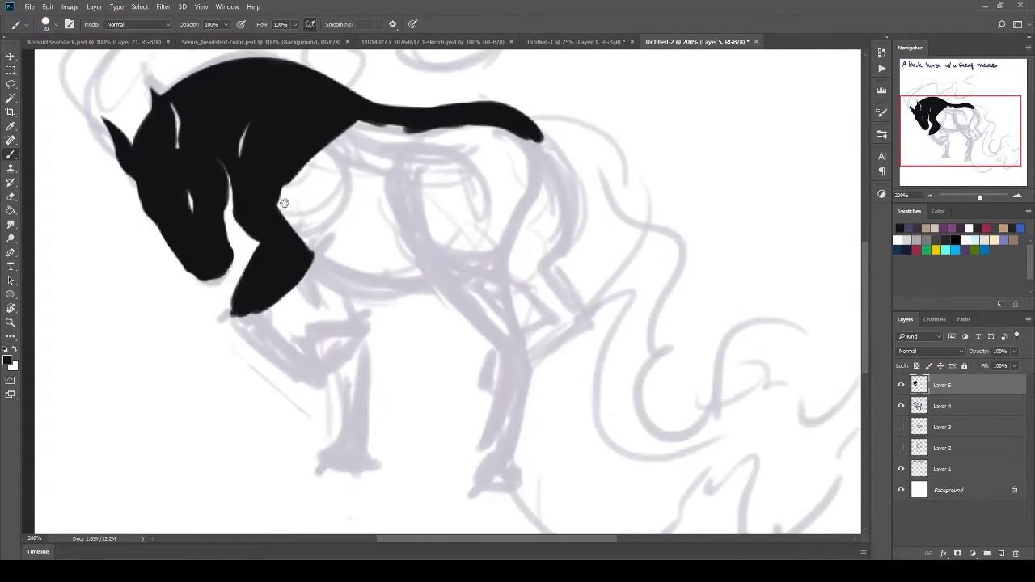
mouse_move(234, 307)
mouse_down()
mouse_move(286, 363)
mouse_move(356, 344)
mouse_up()
drag(311, 398, 307, 372)
mouse_move(308, 340)
mouse_down()
mouse_move(289, 370)
mouse_move(346, 374)
mouse_up()
key(ctrl+z)
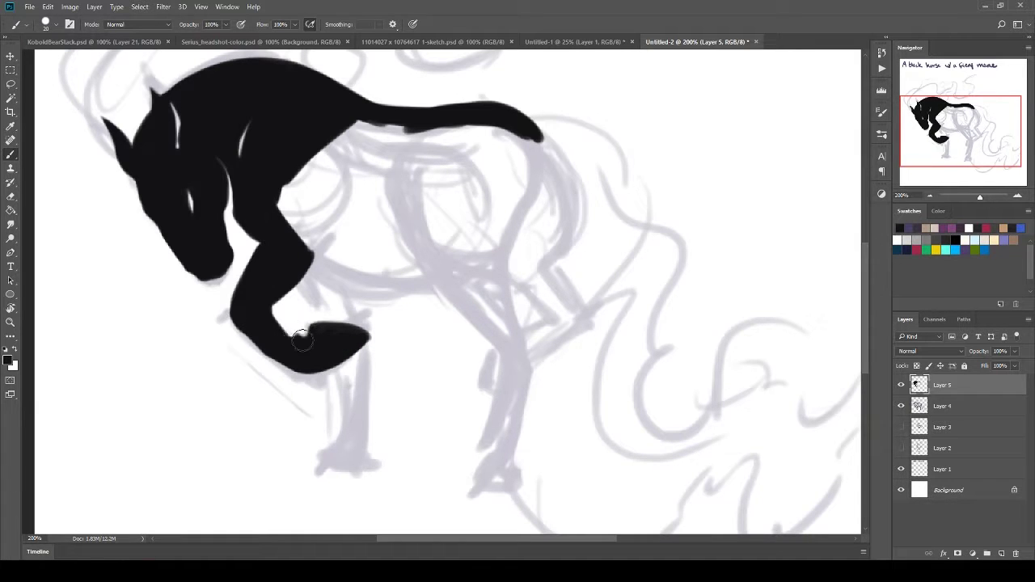
Step: Fill the belly, chest and hind belly area black
scroll(294, 385, left, 2)
drag(348, 267, 477, 255)
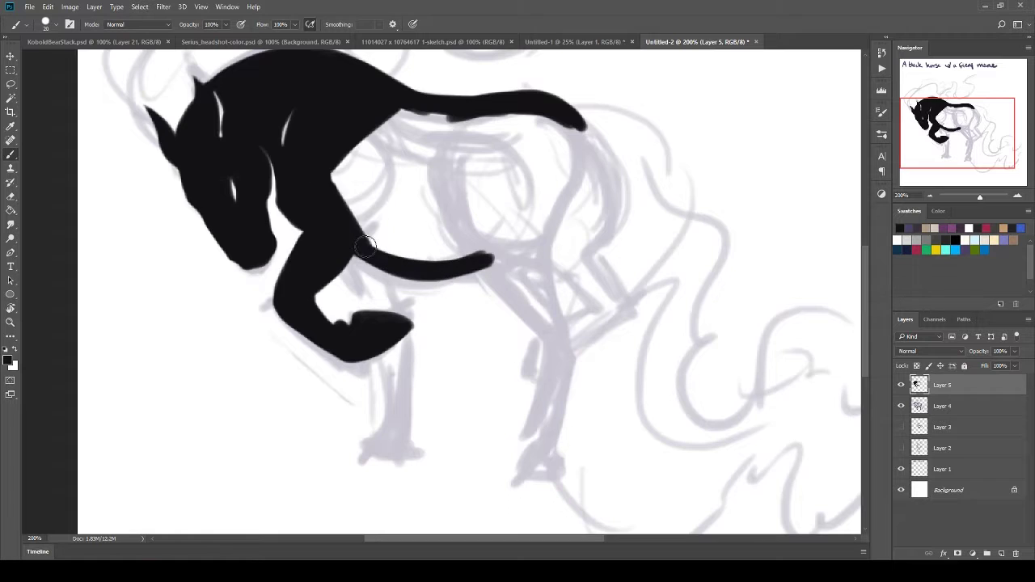
scroll(292, 213, up, 3)
drag(407, 280, 362, 234)
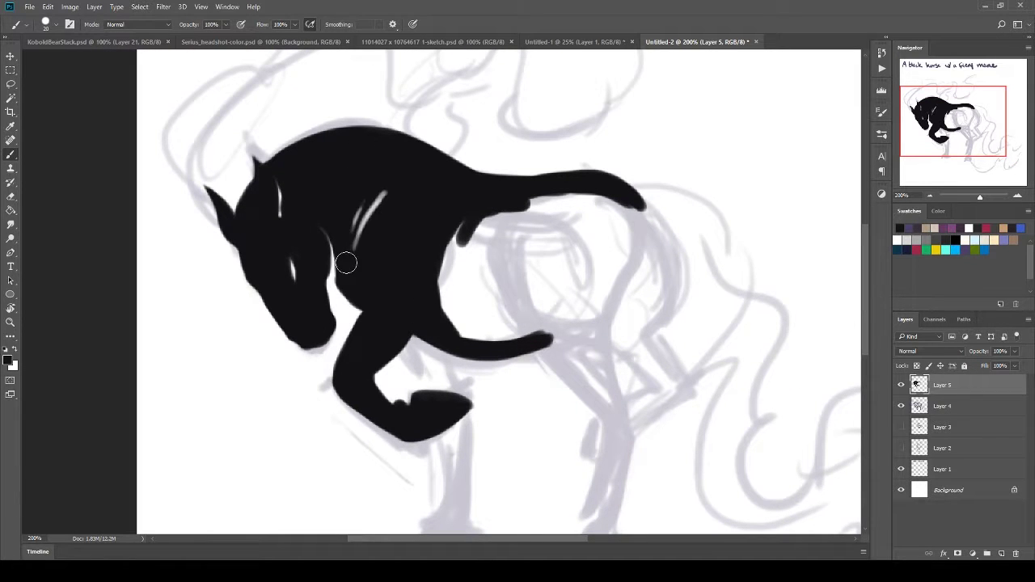
scroll(404, 202, right, 2)
mouse_move(518, 336)
mouse_down()
mouse_move(453, 219)
mouse_move(615, 255)
mouse_move(578, 226)
mouse_move(622, 202)
mouse_up()
scroll(622, 201, down, 2)
drag(526, 356, 480, 293)
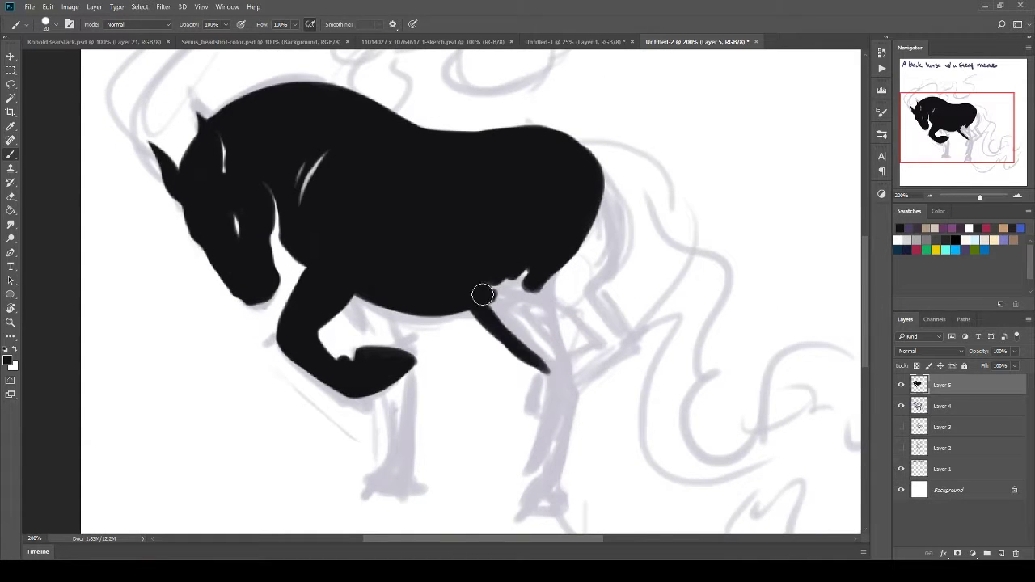
Step: Paint the hind leg down to the hoof, slim its back edge, then recentre on the horse
scroll(518, 243, down, 3)
scroll(397, 322, right, 2)
scroll(397, 321, down, 2)
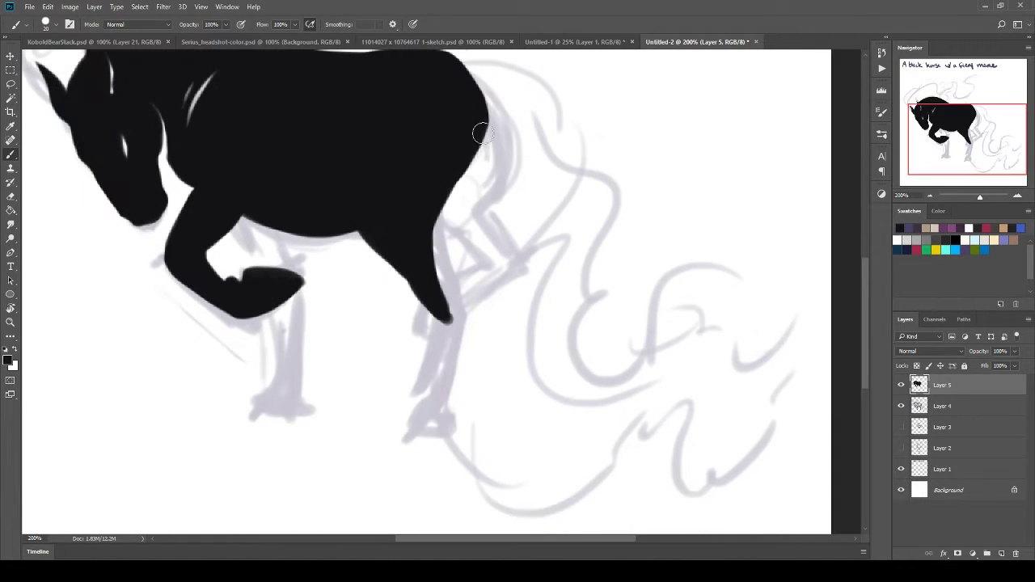
mouse_move(437, 327)
mouse_down()
mouse_move(402, 437)
mouse_move(411, 315)
mouse_move(413, 423)
mouse_up()
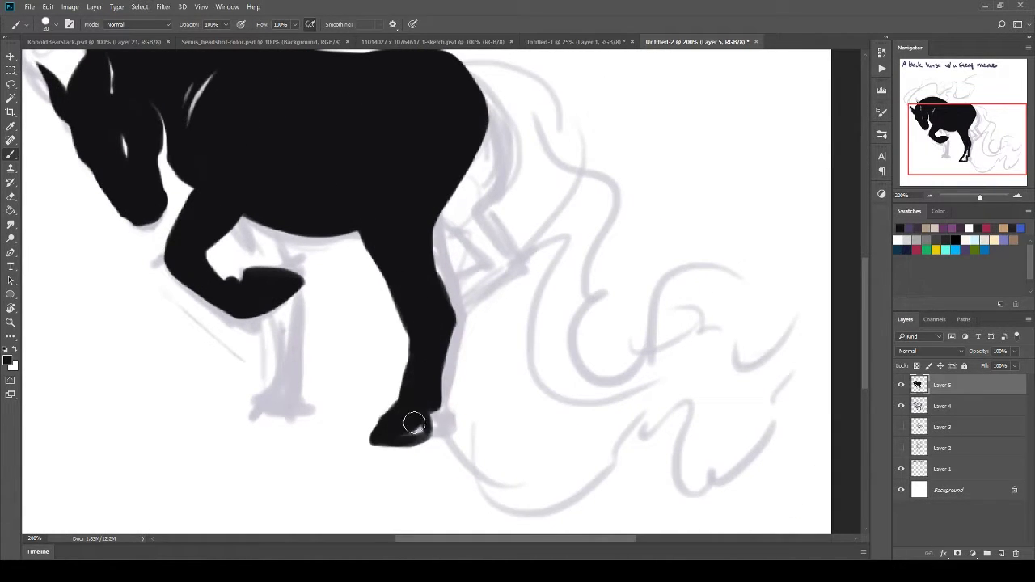
mouse_move(453, 242)
mouse_down()
mouse_move(451, 396)
mouse_move(419, 452)
mouse_up()
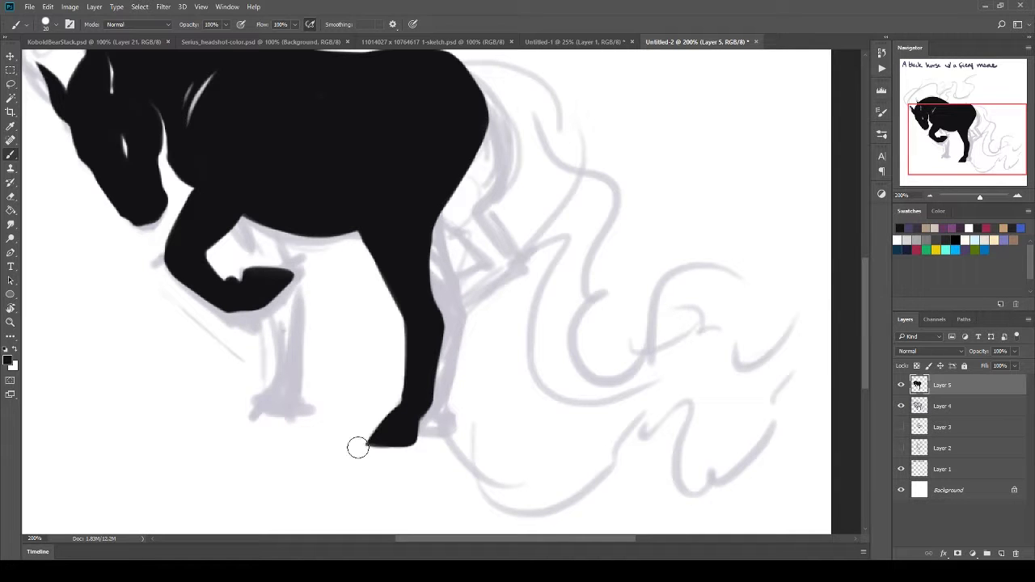
drag(424, 402, 467, 452)
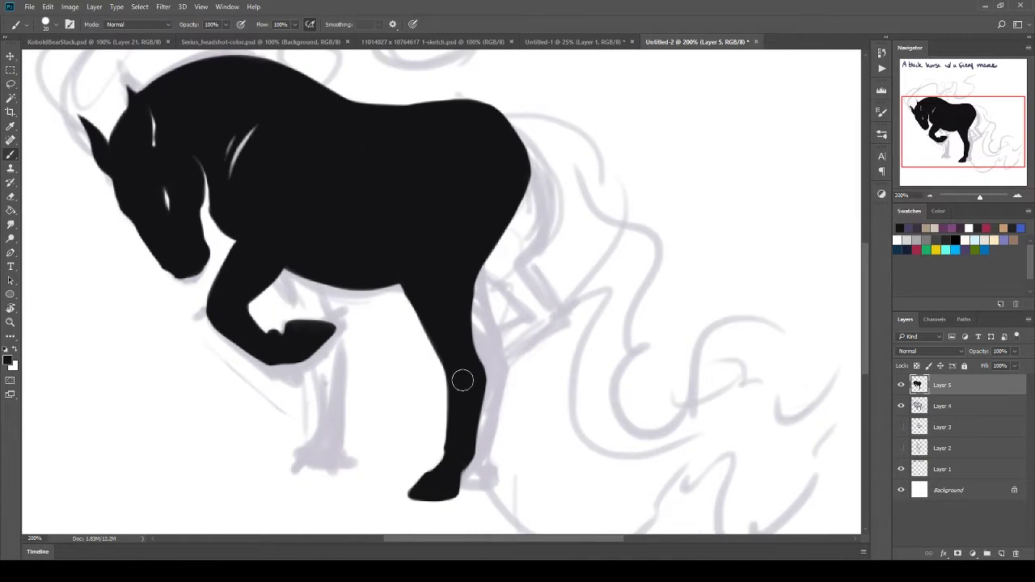
drag(462, 380, 578, 426)
Step: Lasso the horse's head and scale it down to about 96%
key(l)
drag(235, 130, 157, 238)
key(ctrl+t)
drag(297, 363, 297, 348)
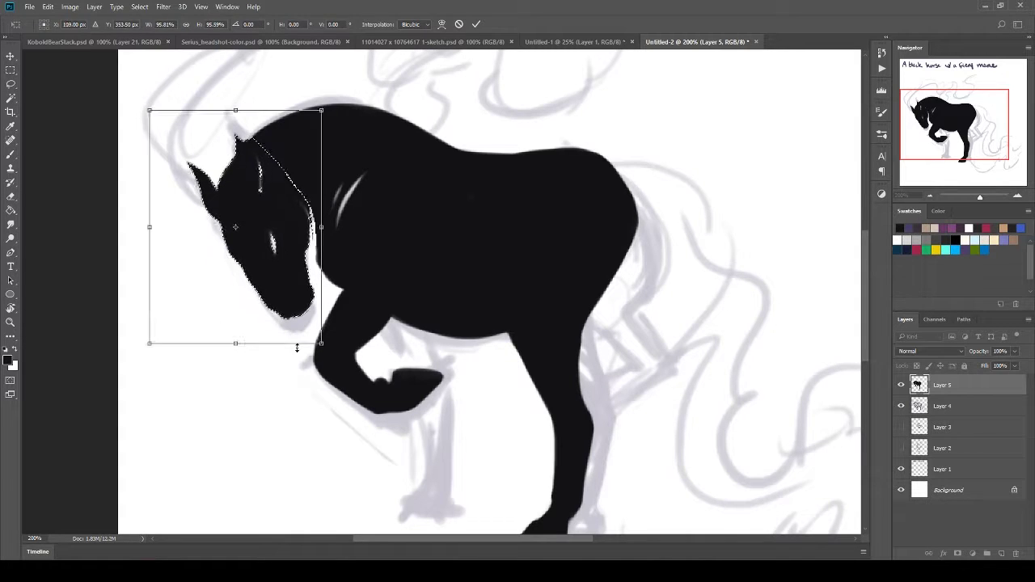
key(Return)
key(ctrl+d)
key(b)
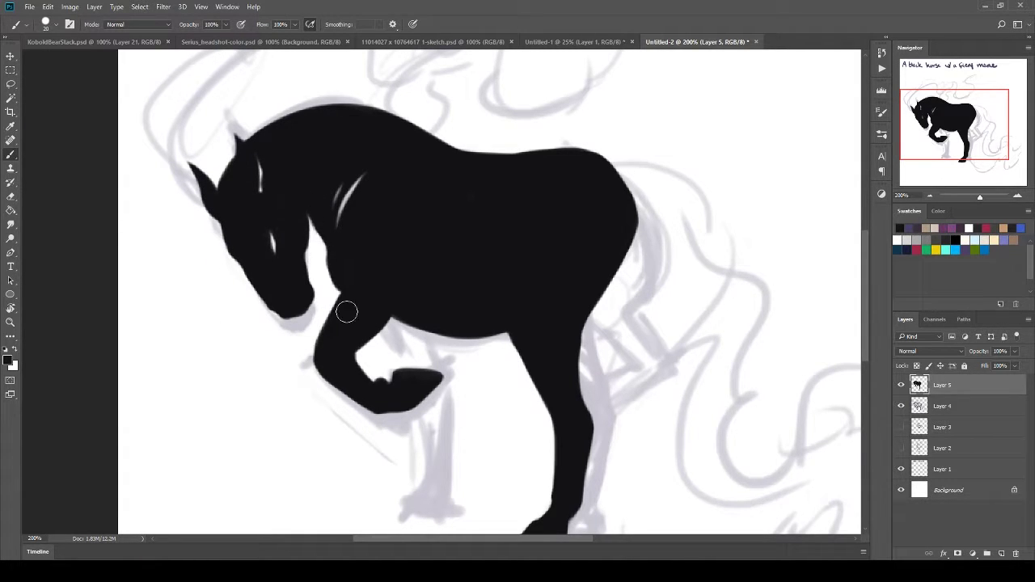
Step: Touch up the belly, then add Layer 6 below and paint the two far hind legs
drag(346, 313, 268, 292)
drag(410, 283, 409, 255)
scroll(339, 303, down, 2)
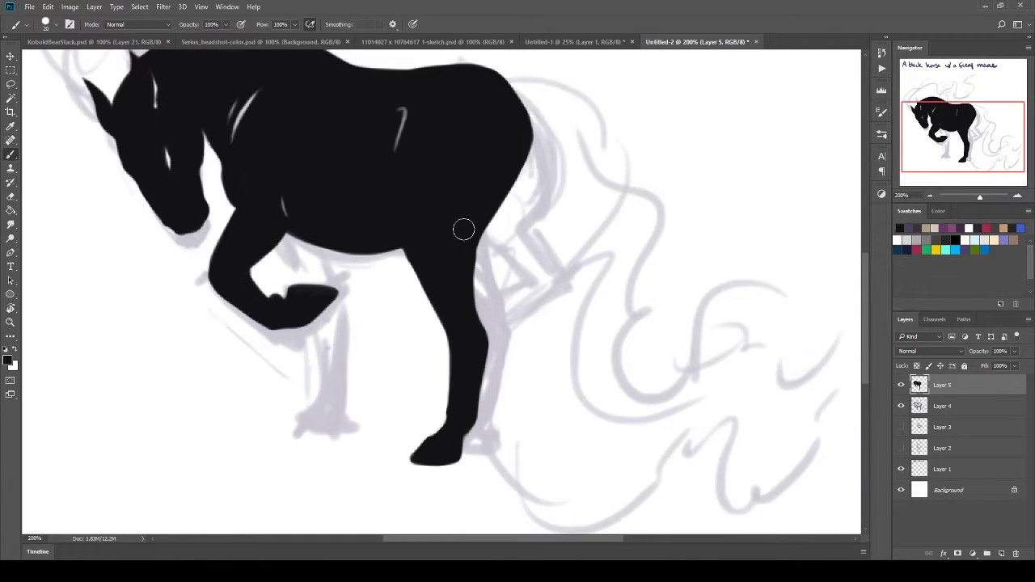
ctrl+click(1002, 553)
drag(508, 141, 510, 295)
mouse_move(451, 344)
mouse_down()
mouse_move(442, 347)
mouse_move(483, 300)
mouse_move(491, 161)
mouse_up()
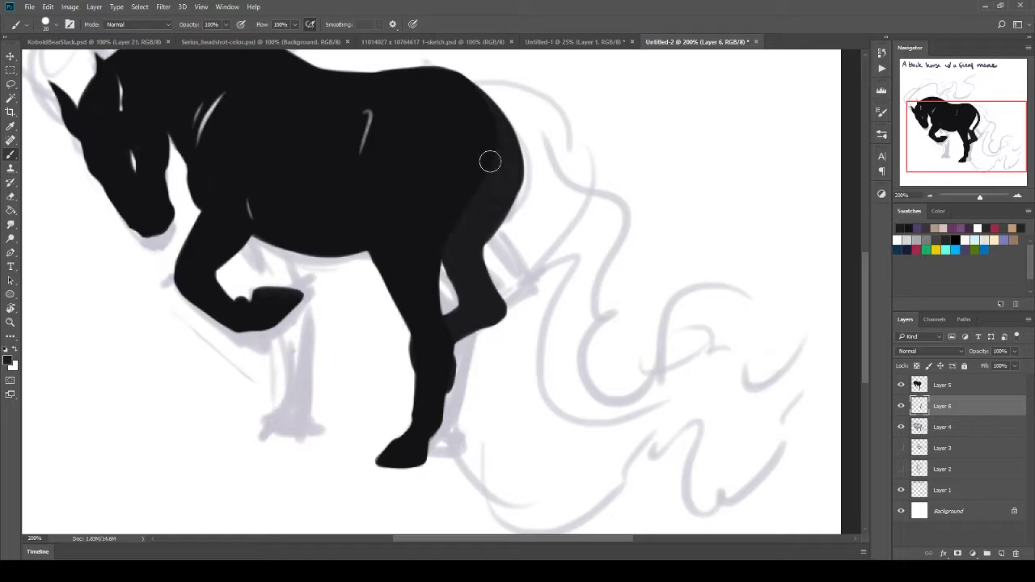
Step: Paint the far front leg down to its hoof and lock the layer's transparency
scroll(497, 309, up, 2)
mouse_move(324, 279)
mouse_down()
mouse_move(360, 324)
mouse_move(360, 437)
mouse_up()
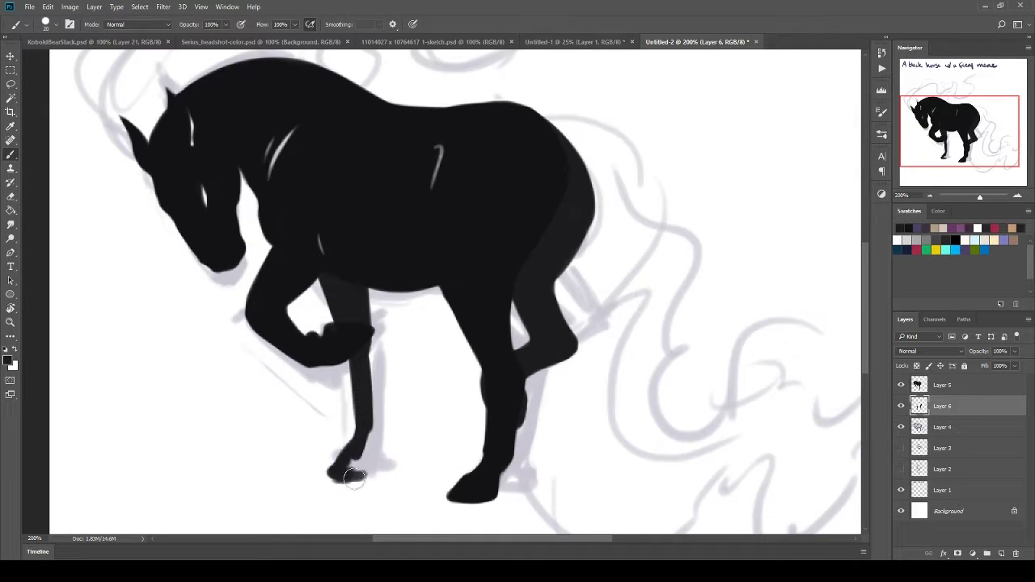
drag(356, 348, 363, 399)
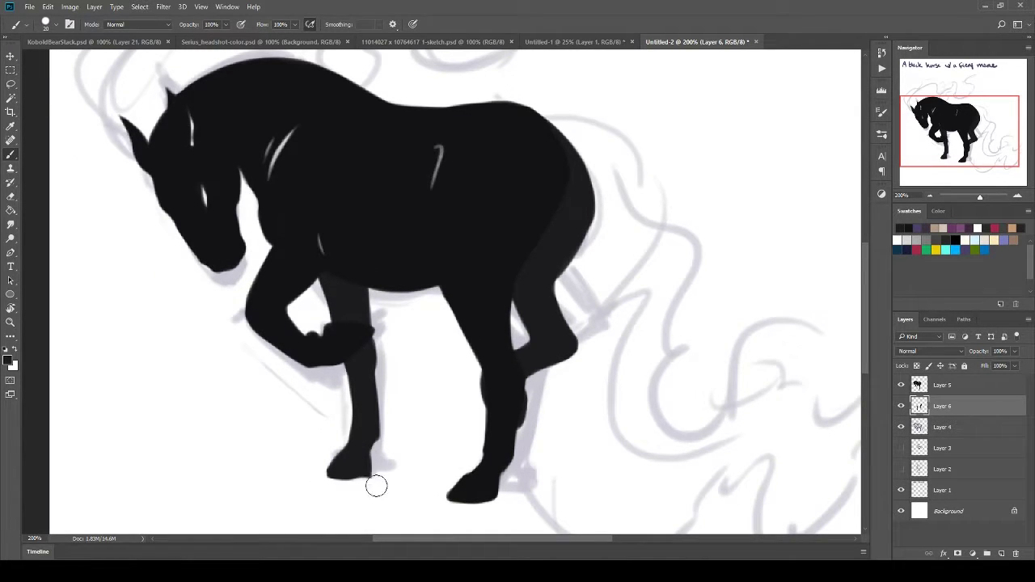
click(7, 361)
Step: Choose a speckled textured brush preset, undoing a trial brown fill on the far legs
key(Return)
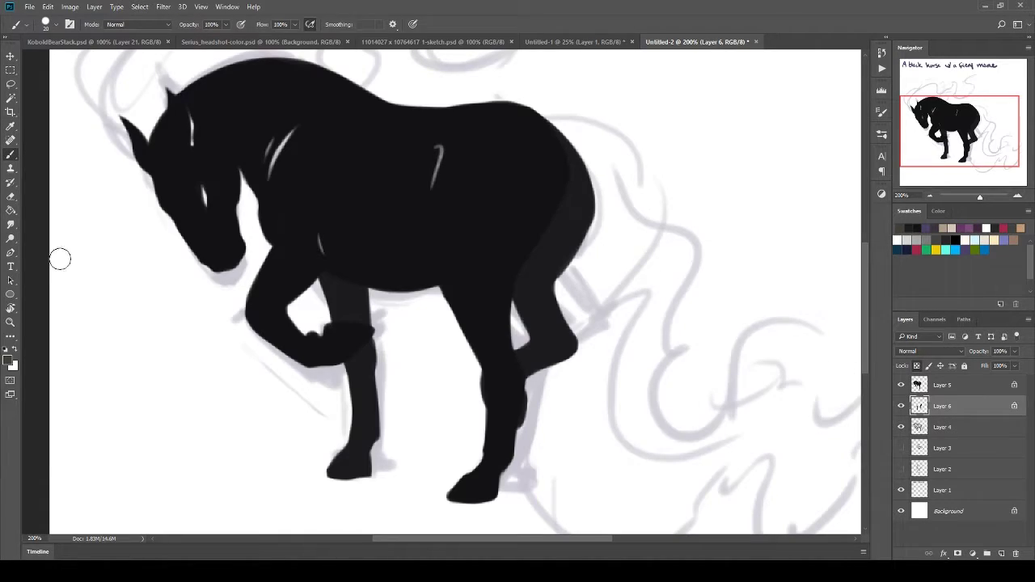
key(slash)
key(alt+BackSpace)
click(45, 25)
click(164, 209)
key(Return)
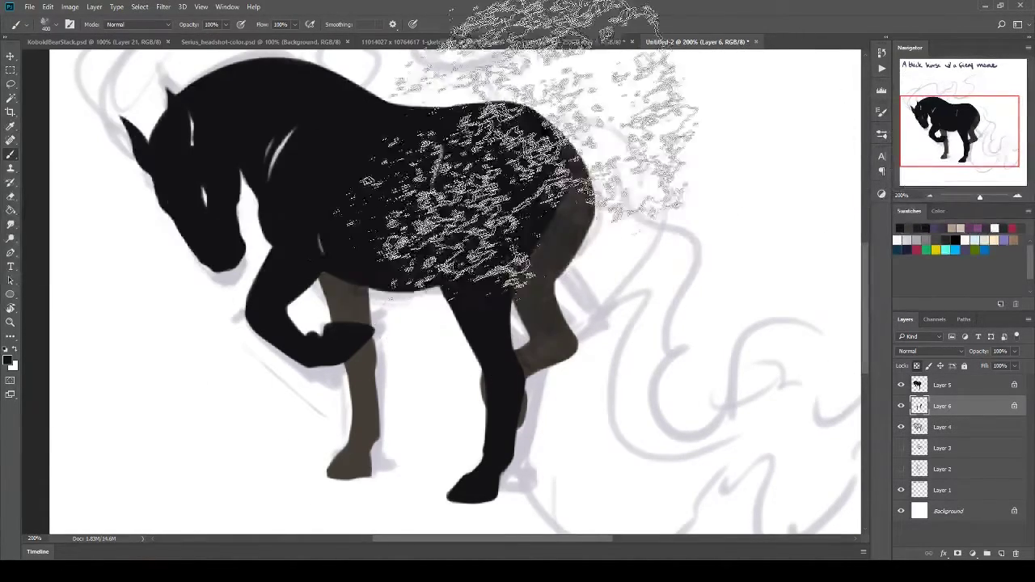
click(45, 24)
double_click(195, 209)
key(ctrl+z)
Step: Pick orange and paint the hindquarters' rear edge and the far legs orange
click(7, 361)
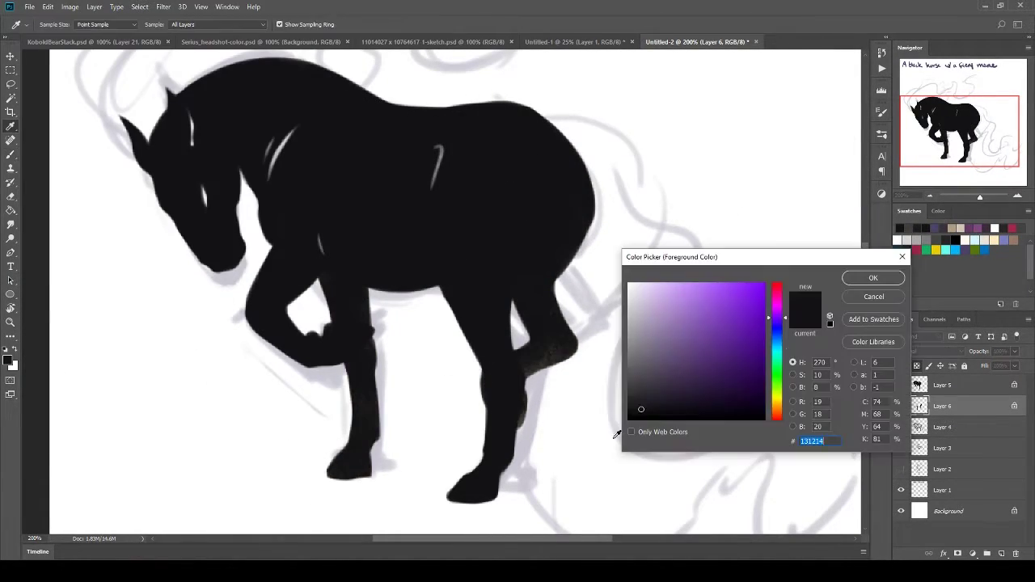
click(777, 425)
click(742, 316)
key(Return)
mouse_move(573, 134)
mouse_down()
mouse_move(598, 357)
mouse_move(388, 393)
mouse_up()
drag(533, 243, 558, 356)
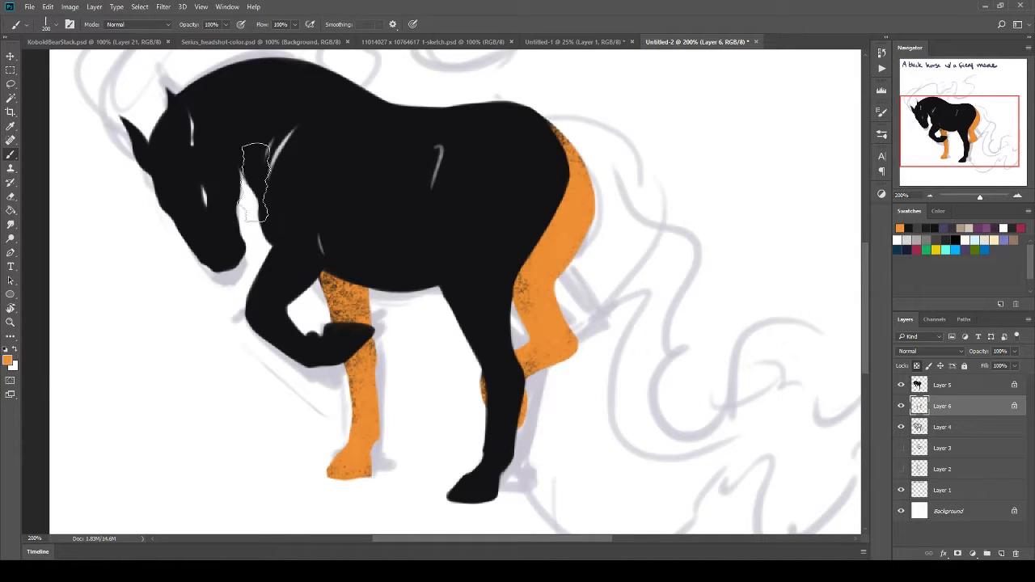
Step: Blend black down over the orange far legs at 27% brush opacity
key(d)
key(2)
key(7)
drag(348, 291, 335, 321)
drag(566, 133, 582, 356)
drag(550, 178, 558, 396)
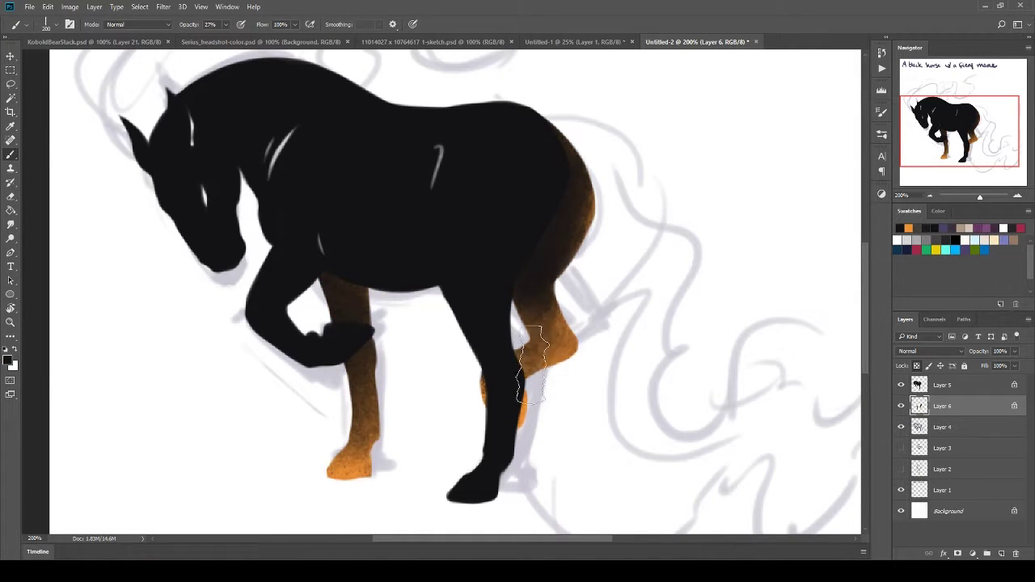
Step: On the body layer, paint both front legs orange and blend black over the upper leg
alt+click(224, 375)
key(alt+bracketright)
drag(259, 340, 288, 259)
drag(494, 356, 439, 496)
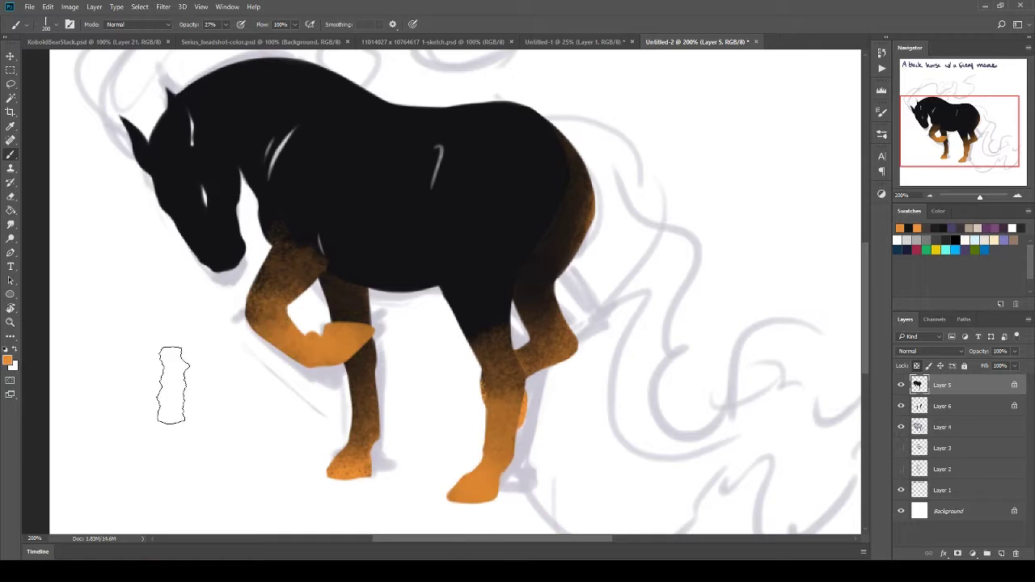
key(d)
drag(485, 388, 475, 315)
Step: Add Layer 7 beneath the far legs and paint thin orange streaks on the neck and head
click(8, 361)
key(Return)
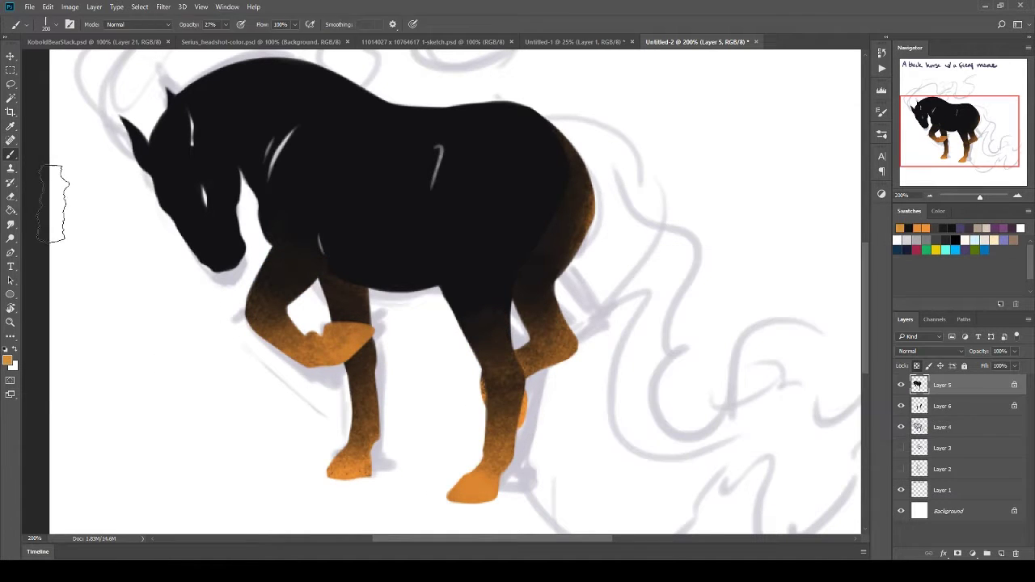
key(alt+bracketleft)
click(1001, 553)
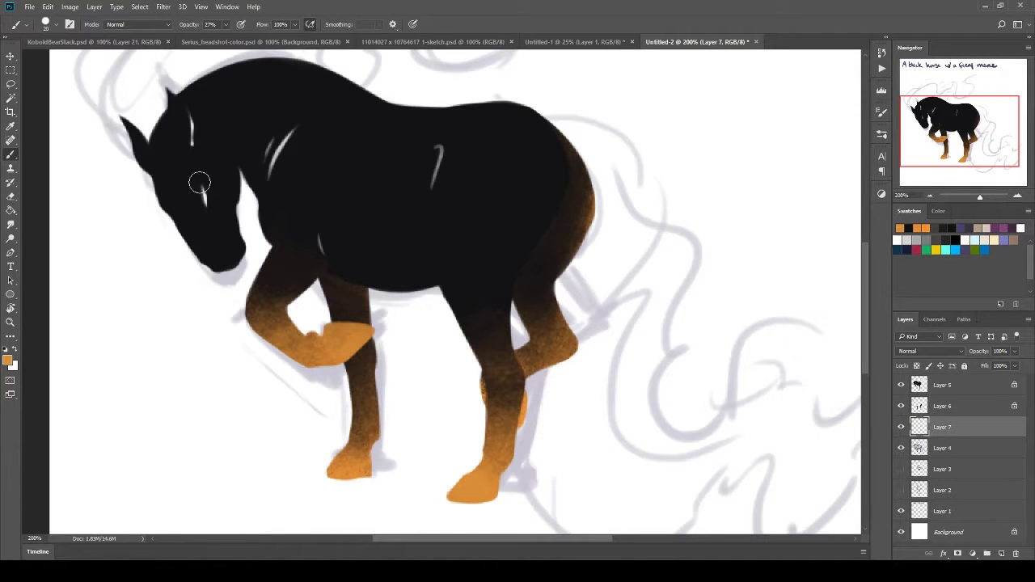
drag(195, 121, 198, 195)
drag(279, 129, 284, 178)
click(9, 361)
Step: Pick a darker burnt orange and paint rough mane strokes above the neck and back
click(750, 351)
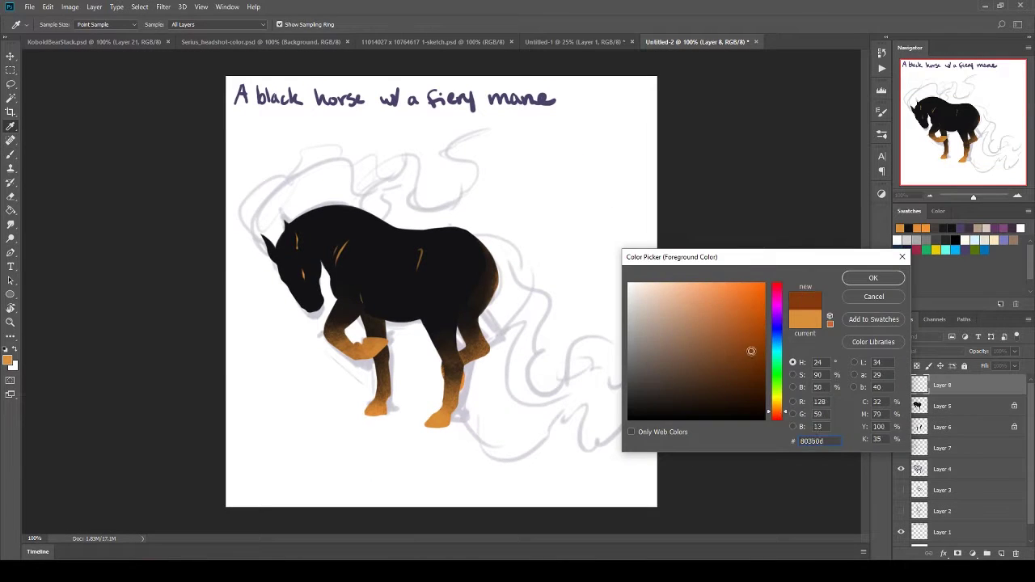
click(871, 279)
click(57, 24)
mouse_move(283, 242)
mouse_down()
mouse_move(246, 194)
mouse_move(432, 178)
mouse_move(389, 210)
mouse_move(312, 157)
mouse_move(518, 448)
mouse_move(566, 364)
mouse_move(603, 435)
mouse_move(566, 405)
mouse_move(462, 248)
mouse_move(292, 211)
mouse_move(362, 136)
mouse_move(405, 170)
mouse_move(485, 194)
mouse_up()
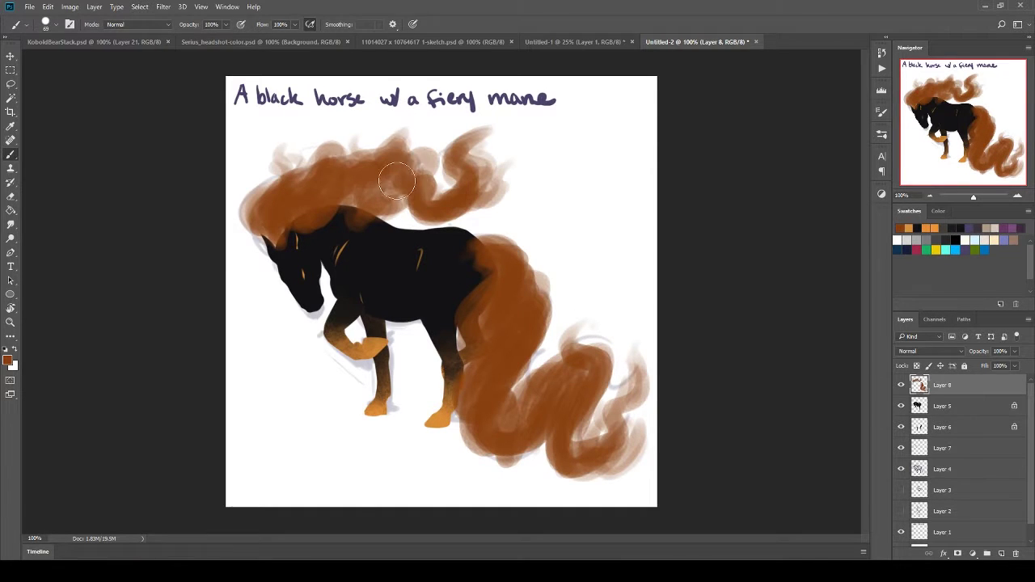
Step: Shape the mane by erasing part of the upper-right swirl and painting its left side
key(e)
drag(451, 139, 487, 198)
key(b)
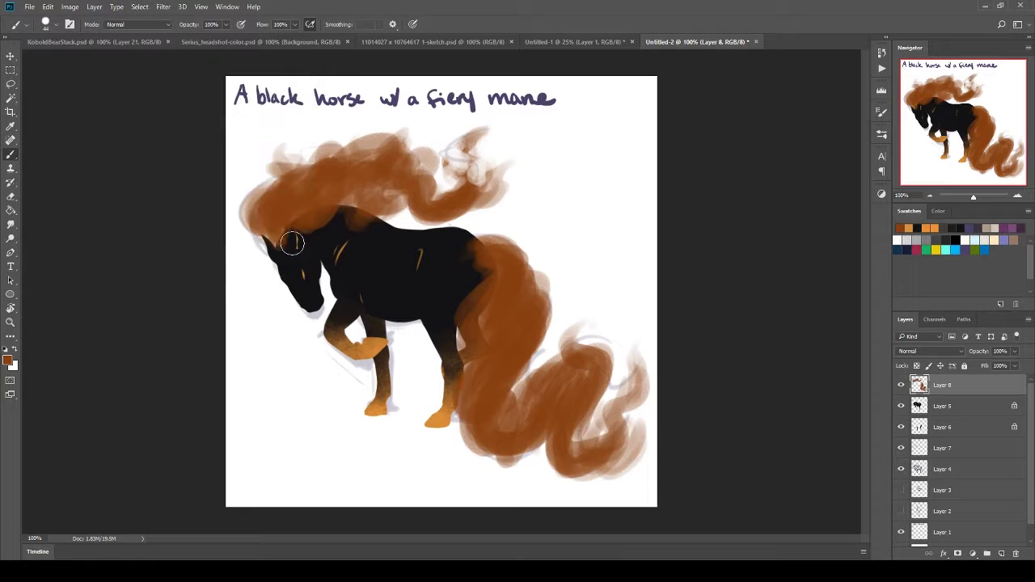
mouse_move(294, 238)
mouse_down()
mouse_move(289, 203)
mouse_move(272, 217)
mouse_move(400, 129)
mouse_move(370, 156)
mouse_up()
key(e)
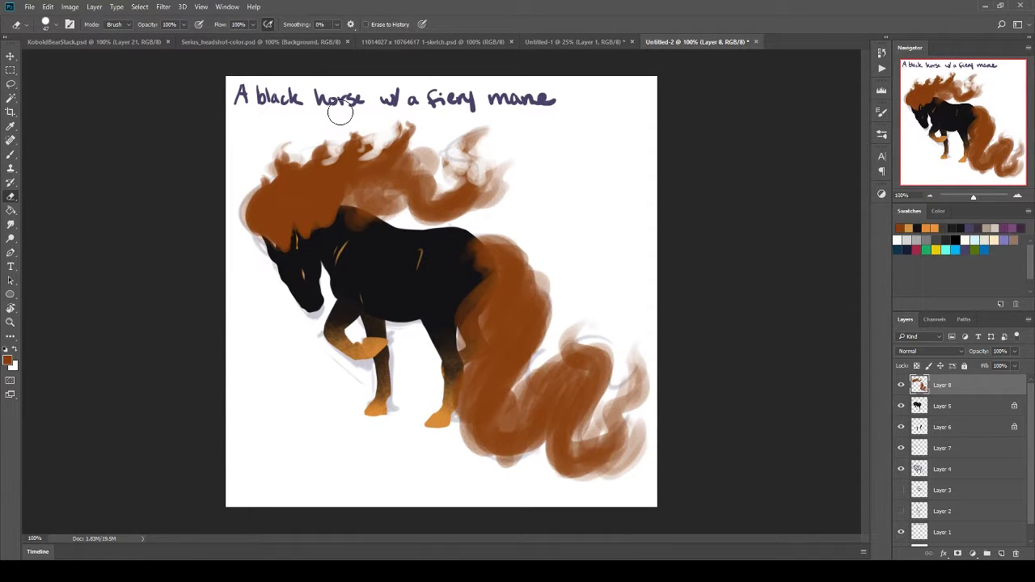
Step: Paint more brown across the mane and fill the tail solid brown down to its curl
key(b)
drag(332, 210, 477, 146)
mouse_move(342, 222)
mouse_down()
mouse_move(297, 224)
mouse_move(494, 198)
mouse_move(372, 149)
mouse_up()
mouse_move(502, 259)
mouse_down()
mouse_move(474, 319)
mouse_move(562, 360)
mouse_move(526, 396)
mouse_move(598, 380)
mouse_move(590, 478)
mouse_move(497, 437)
mouse_move(457, 380)
mouse_up()
Step: Erase flame-like gaps along the mane's edges and repaint flame tips along its top
key(e)
mouse_move(350, 146)
mouse_down()
mouse_move(413, 138)
mouse_move(469, 182)
mouse_up()
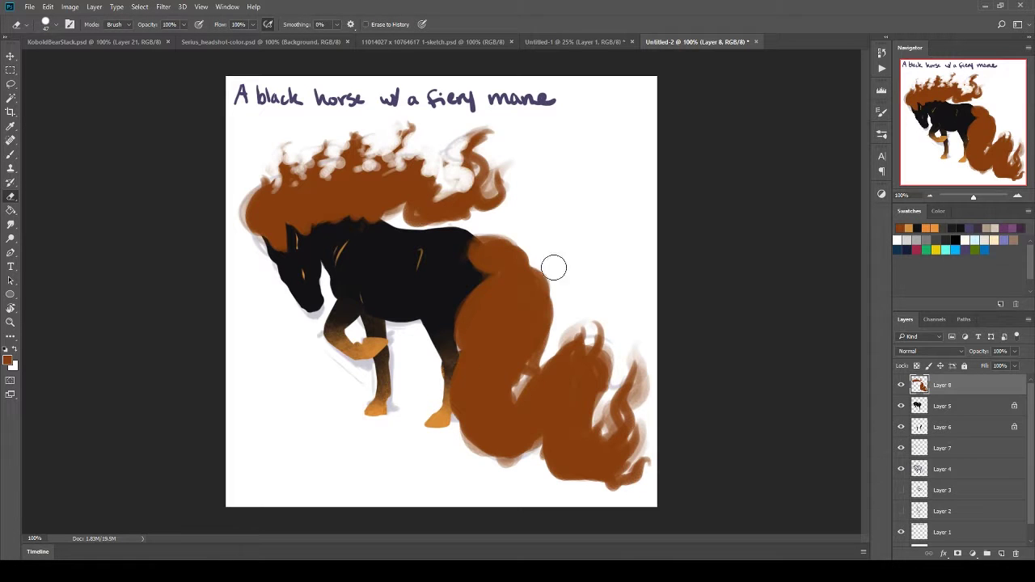
mouse_move(485, 137)
mouse_down()
mouse_move(494, 210)
mouse_move(368, 215)
mouse_up()
key(b)
drag(502, 162, 404, 210)
drag(486, 138, 323, 178)
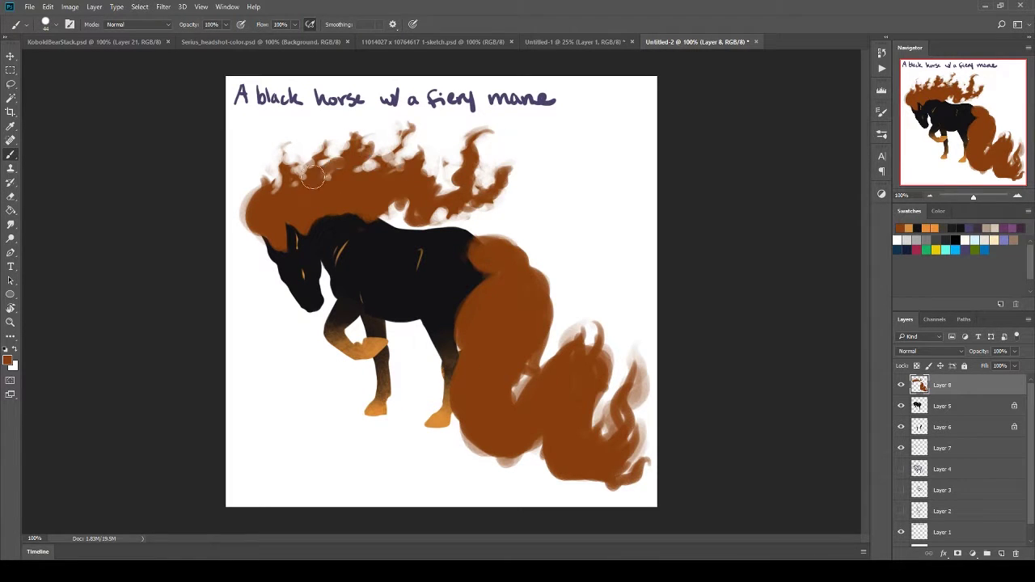
mouse_move(364, 114)
mouse_down()
mouse_move(404, 162)
mouse_move(437, 153)
mouse_up()
key(e)
drag(239, 220, 293, 202)
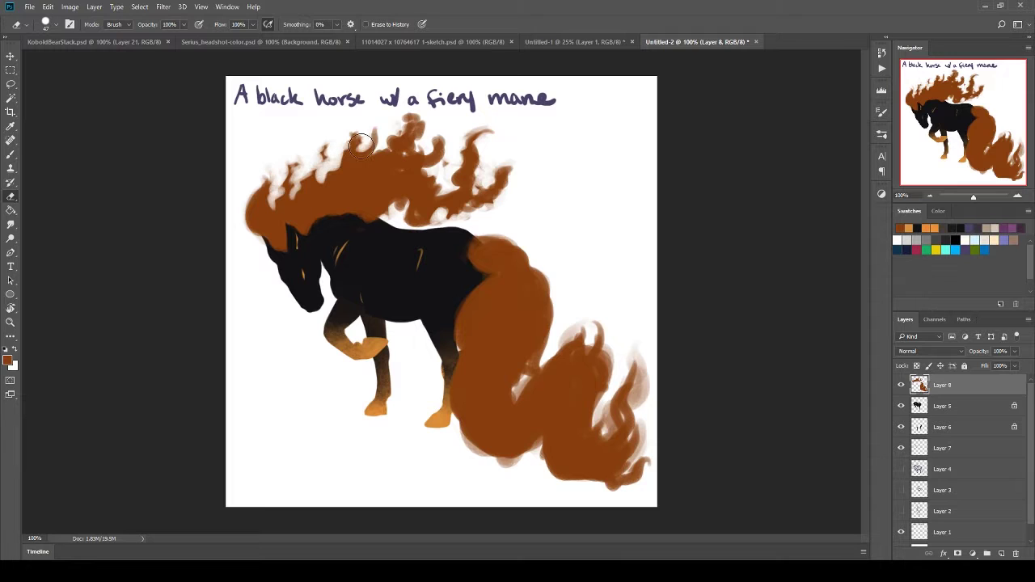
mouse_move(362, 144)
mouse_down()
mouse_move(413, 153)
mouse_move(461, 215)
mouse_up()
Step: Refill the mane's top, right side and front gaps, then soften the top flame wisps
key(b)
mouse_move(267, 186)
mouse_down()
mouse_move(339, 129)
mouse_move(433, 165)
mouse_up()
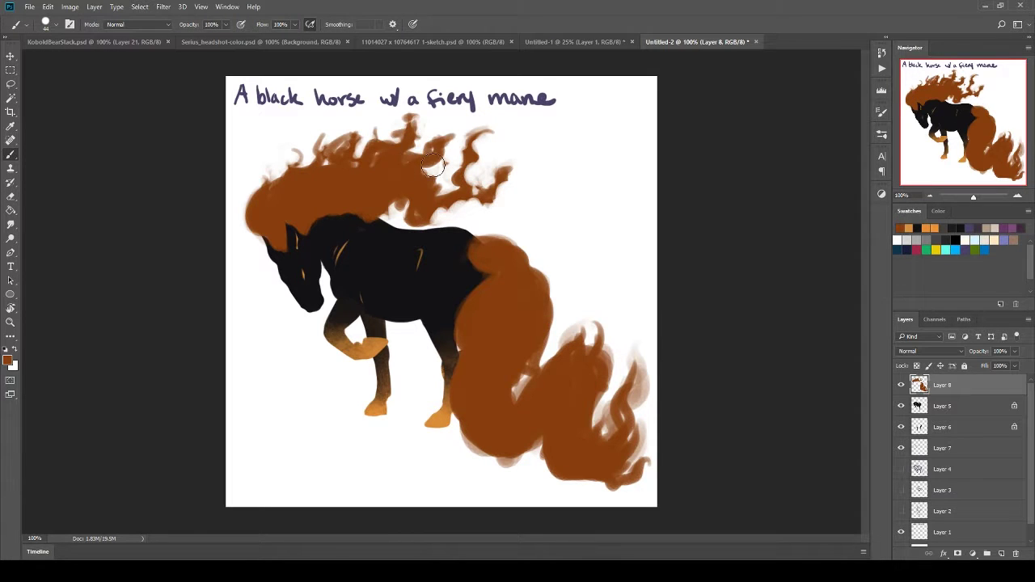
drag(440, 212, 506, 162)
key(e)
drag(396, 210, 499, 162)
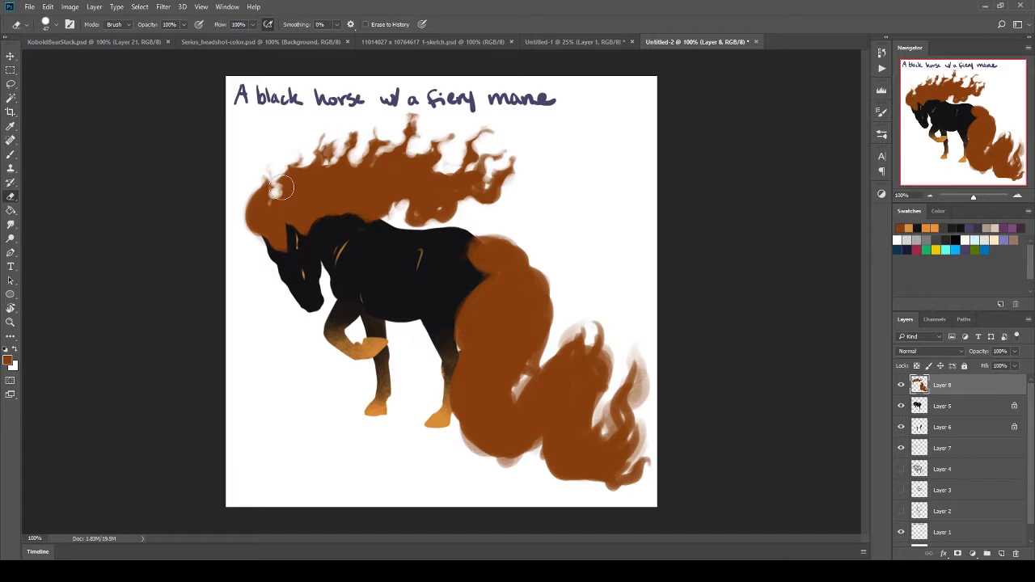
key(b)
mouse_move(305, 184)
mouse_down()
mouse_move(286, 197)
mouse_move(364, 126)
mouse_up()
key(e)
drag(331, 162, 453, 141)
mouse_move(404, 227)
mouse_down()
mouse_move(518, 154)
mouse_move(372, 162)
mouse_up()
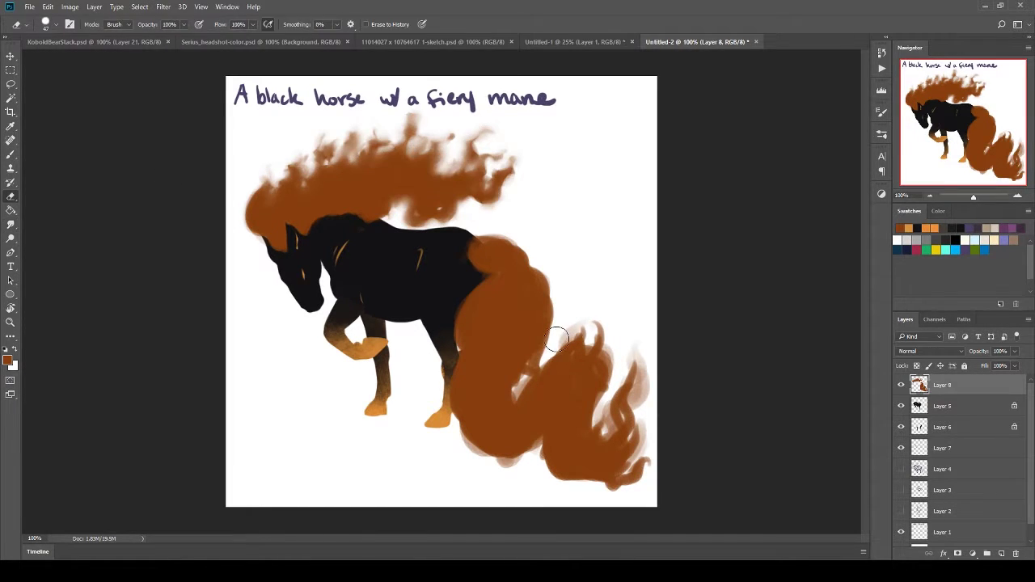
Step: Cut white streaks through the tail, patch gaps, and extend it over the hind leg
drag(558, 338, 568, 365)
mouse_move(607, 332)
mouse_down()
mouse_move(640, 403)
mouse_move(636, 451)
mouse_up()
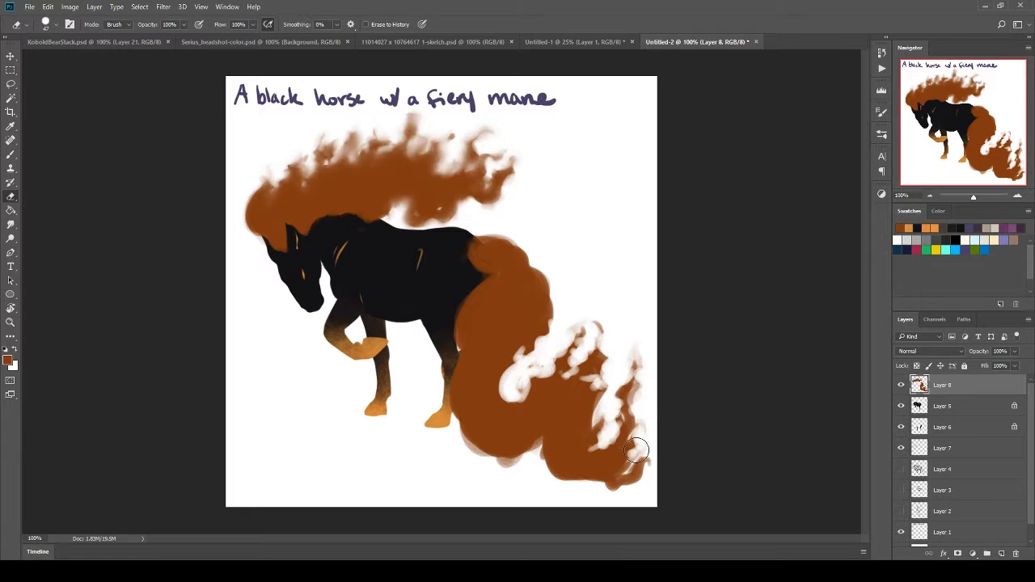
key(b)
drag(510, 397, 546, 279)
key(e)
drag(558, 340, 541, 288)
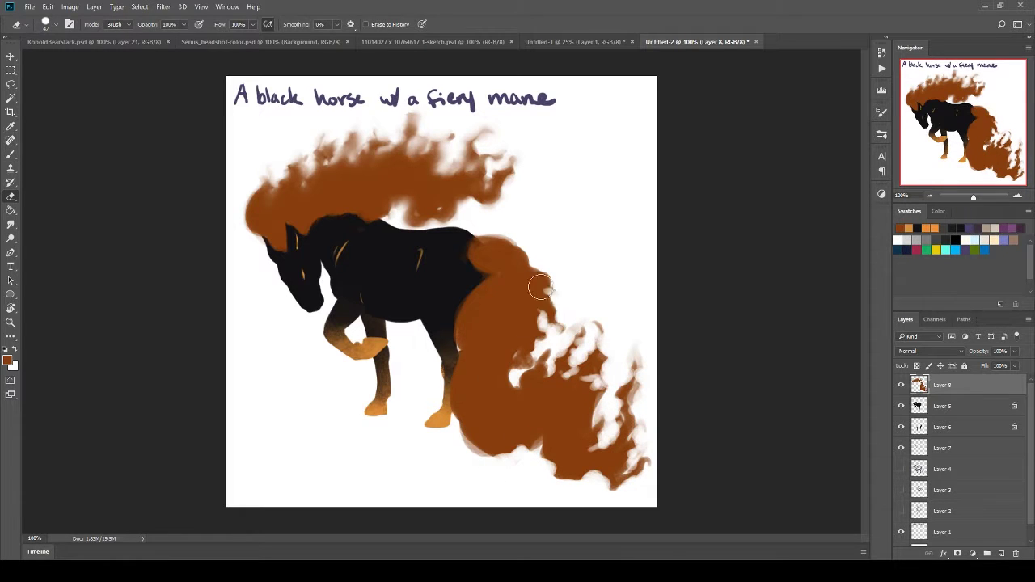
drag(512, 367, 508, 376)
key(b)
mouse_move(489, 288)
mouse_down()
mouse_move(461, 344)
mouse_move(457, 465)
mouse_up()
key(e)
Step: Smudge the tail's white wisps into the fire and soften its edges
key(r)
drag(445, 316, 452, 344)
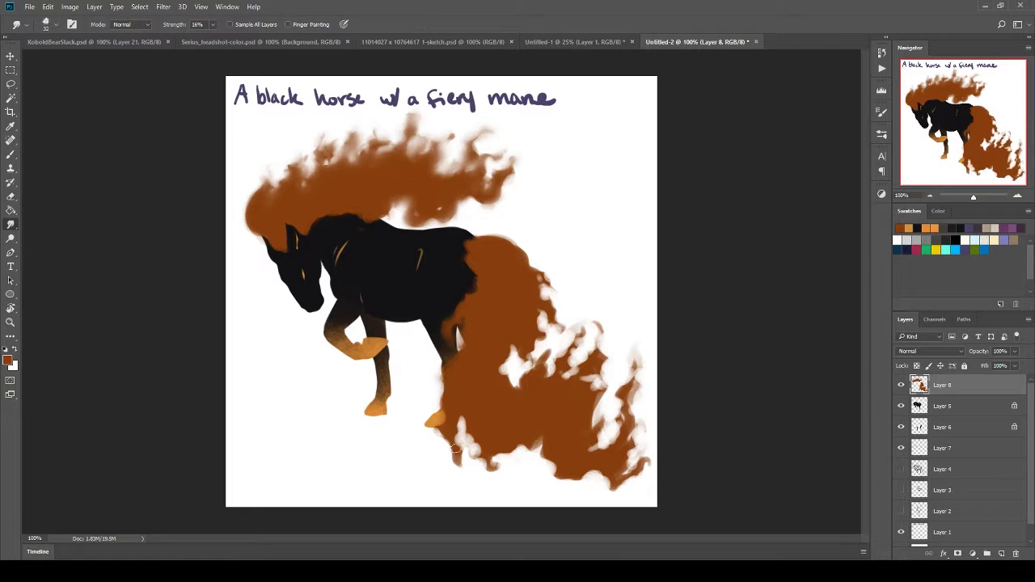
drag(461, 469, 485, 420)
mouse_move(582, 332)
mouse_down()
mouse_move(518, 380)
mouse_move(495, 245)
mouse_up()
drag(603, 473, 594, 380)
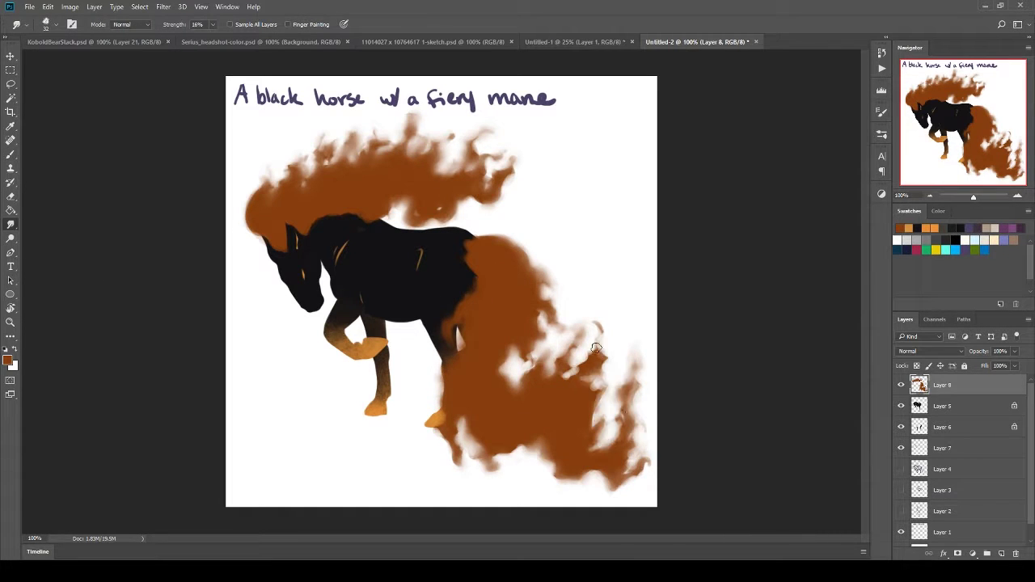
Step: Add a layer mask to Layer 8 and set up a white soft brush
click(972, 553)
key(b)
key(d)
click(50, 25)
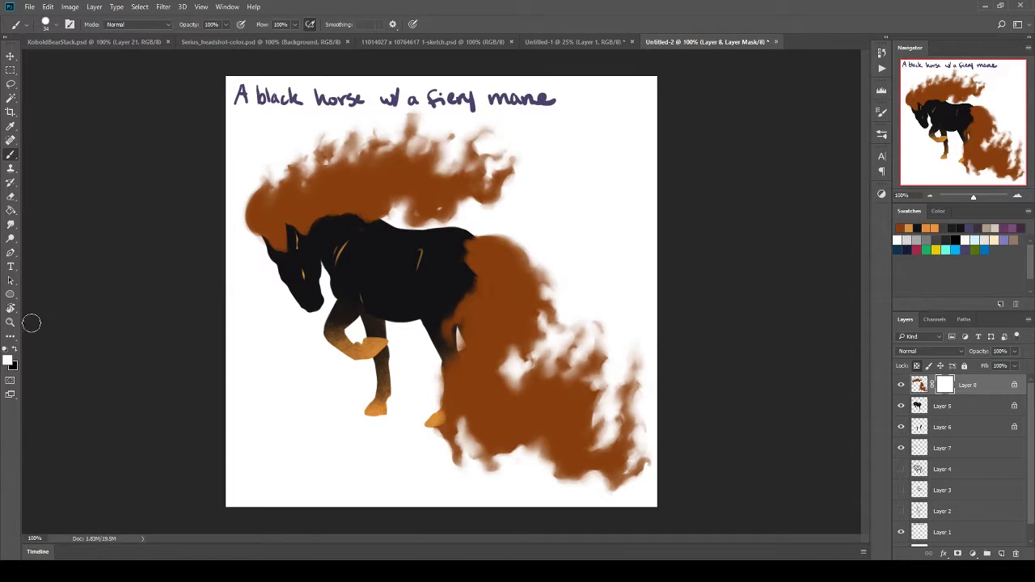
Step: Dab black on the mask near the horse's head, then restore white as the painting colour
key(x)
click(279, 245)
key(r)
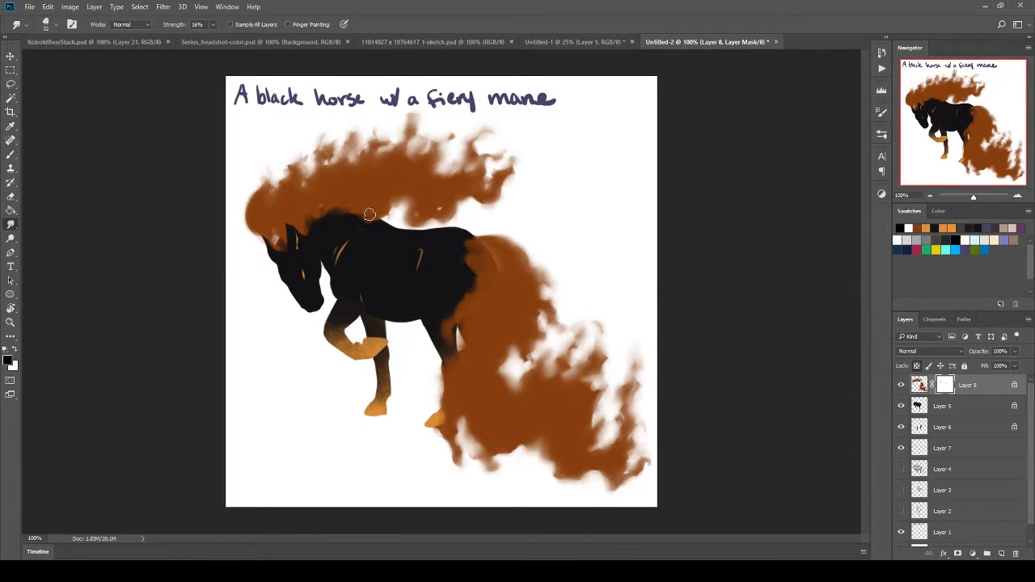
key(b)
key(x)
Step: Add Layer 9 clipped to the fire and paint light orange over the mane's front
right_click(968, 385)
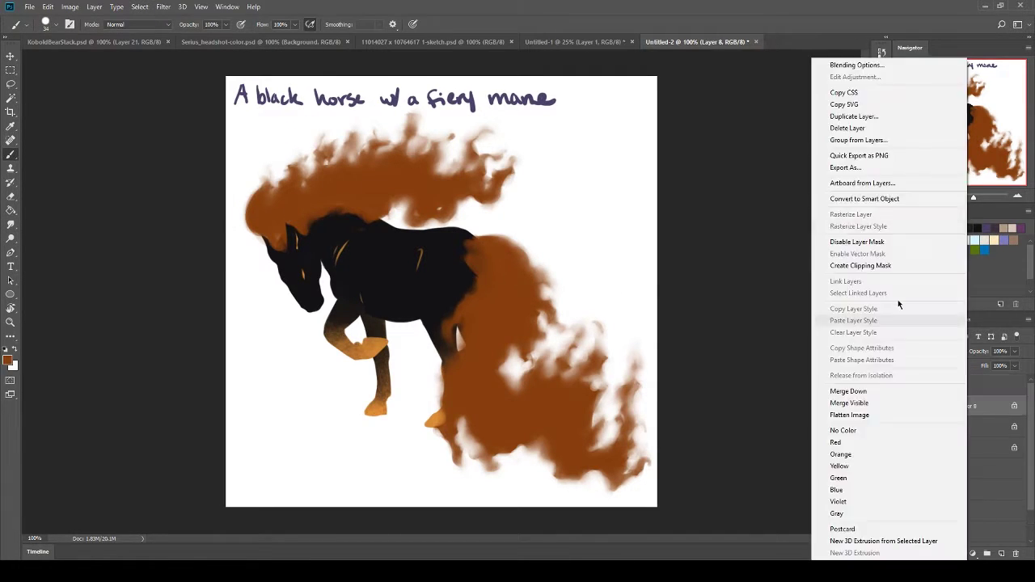
click(8, 360)
key(Return)
key(ctrl+shift+alt+n)
mouse_move(259, 230)
mouse_down()
mouse_move(301, 194)
mouse_move(312, 205)
mouse_move(449, 183)
mouse_up()
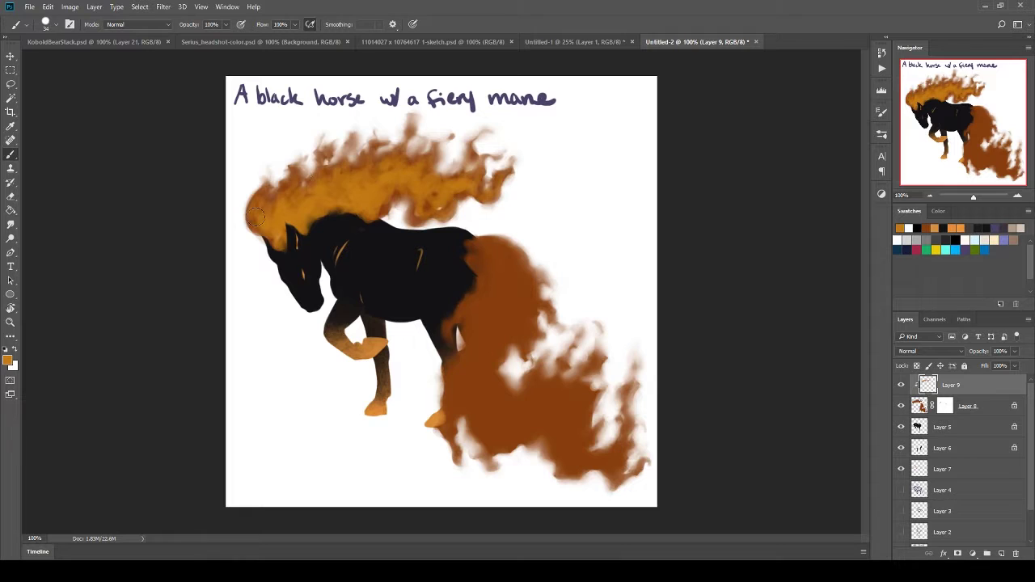
Step: Paint light orange strokes down the tail and smudge them to blend
click(10, 225)
click(11, 153)
mouse_move(486, 243)
mouse_down()
mouse_move(517, 436)
mouse_move(571, 421)
mouse_move(614, 461)
mouse_move(493, 243)
mouse_move(469, 388)
mouse_move(508, 424)
mouse_up()
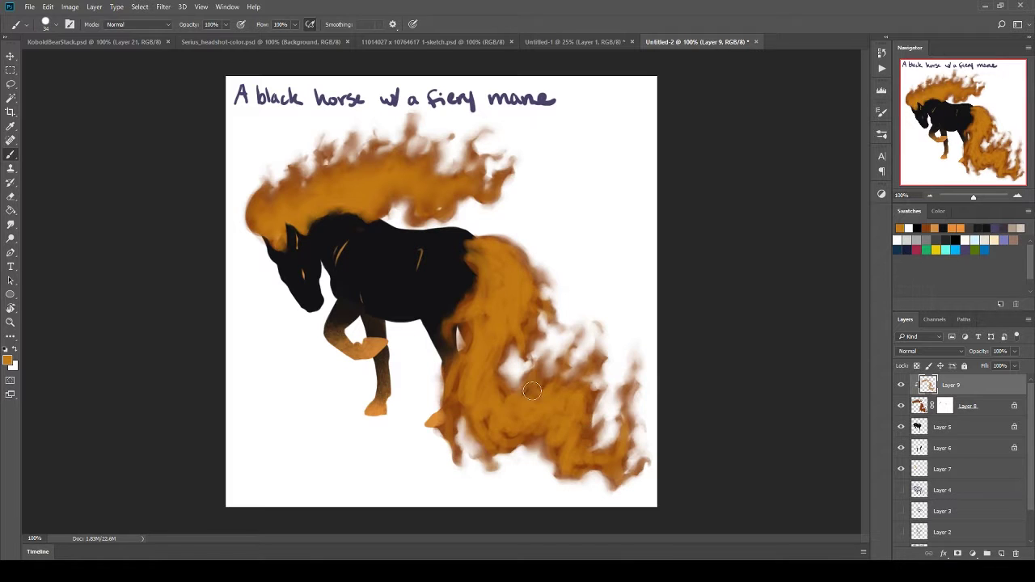
click(10, 225)
Step: Add clipped Layer 10 and paint lighter orange over the mane and S-curves down the tail
right_click(927, 385)
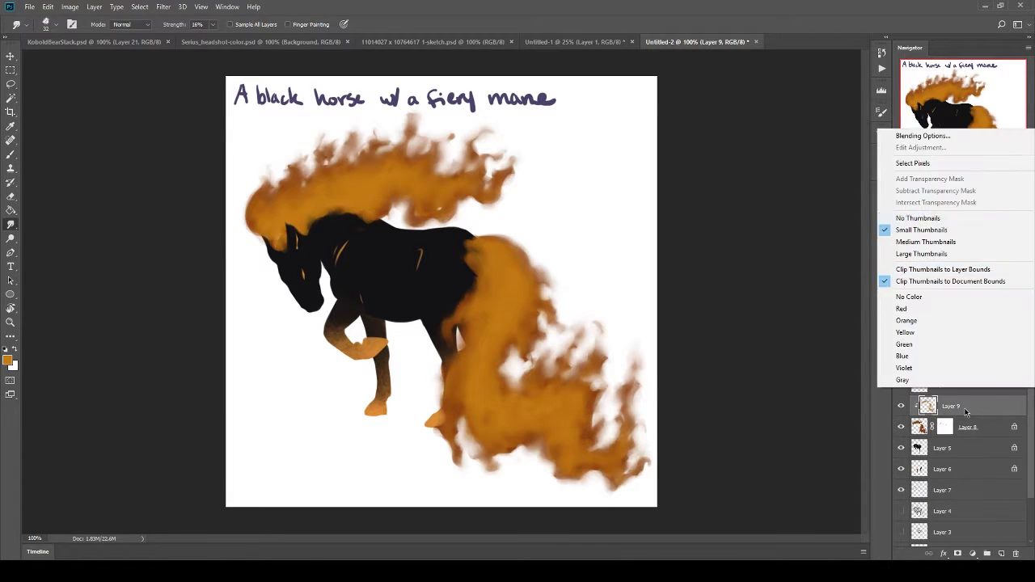
click(1001, 553)
click(7, 361)
key(Return)
key(b)
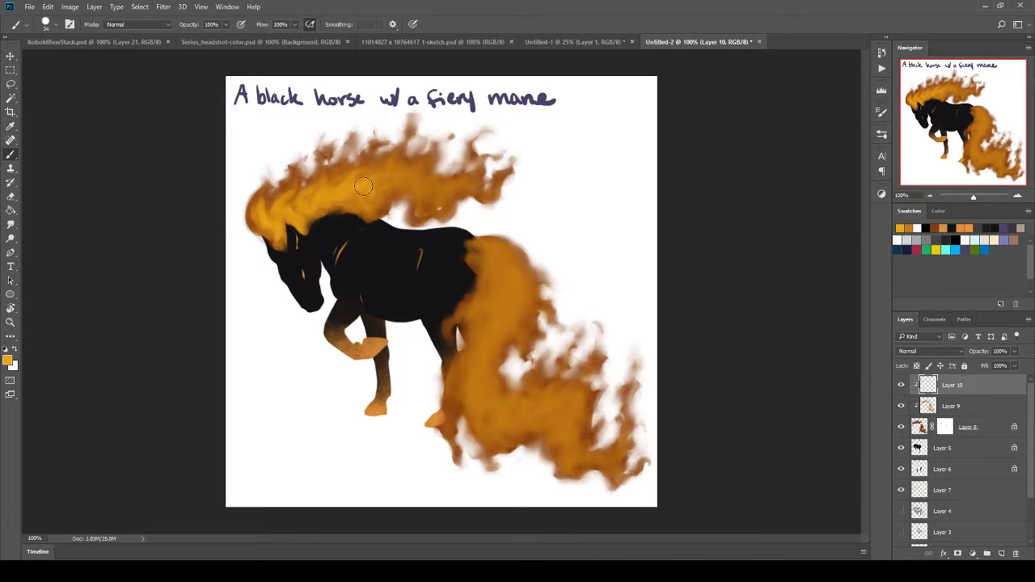
mouse_move(482, 247)
mouse_down()
mouse_move(517, 320)
mouse_move(486, 257)
mouse_move(530, 397)
mouse_move(578, 408)
mouse_move(615, 473)
mouse_up()
drag(518, 417, 469, 333)
Step: Pick an even lighter orange and paint highlight strokes on the mane and tail on Layer 11
click(7, 360)
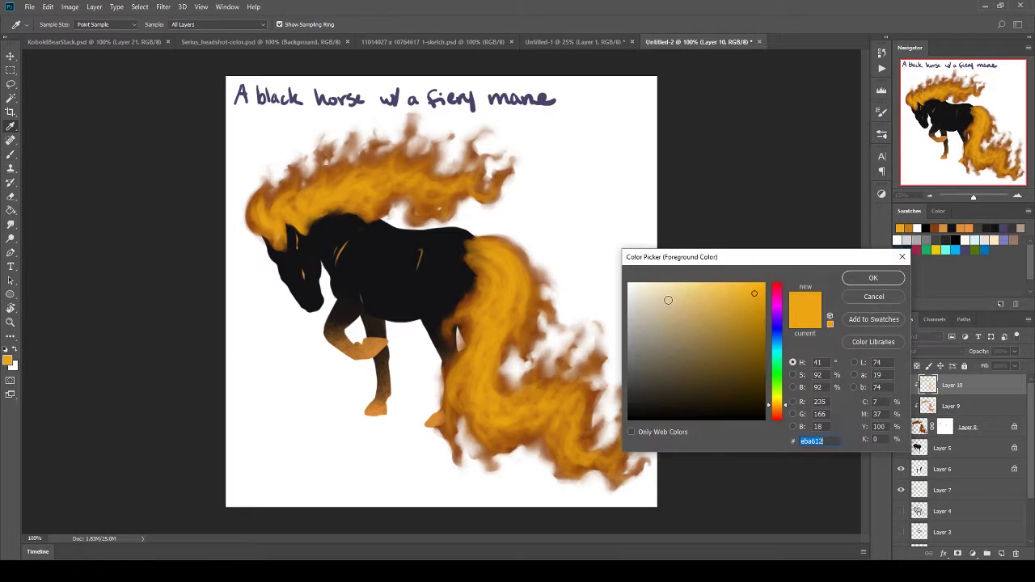
click(872, 276)
key(ctrl+shift+alt+n)
drag(352, 178, 392, 192)
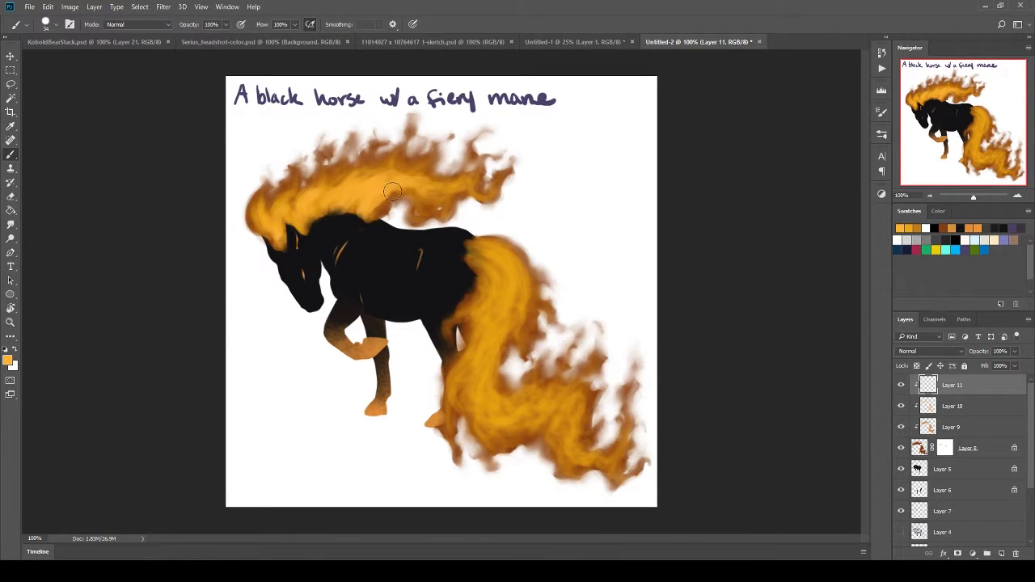
mouse_move(494, 247)
mouse_down()
mouse_move(518, 348)
mouse_move(473, 428)
mouse_move(599, 457)
mouse_move(517, 426)
mouse_up()
Step: Duplicate Layer 11 and apply a Gaussian Blur to the copy
click(845, 117)
key(Return)
key(r)
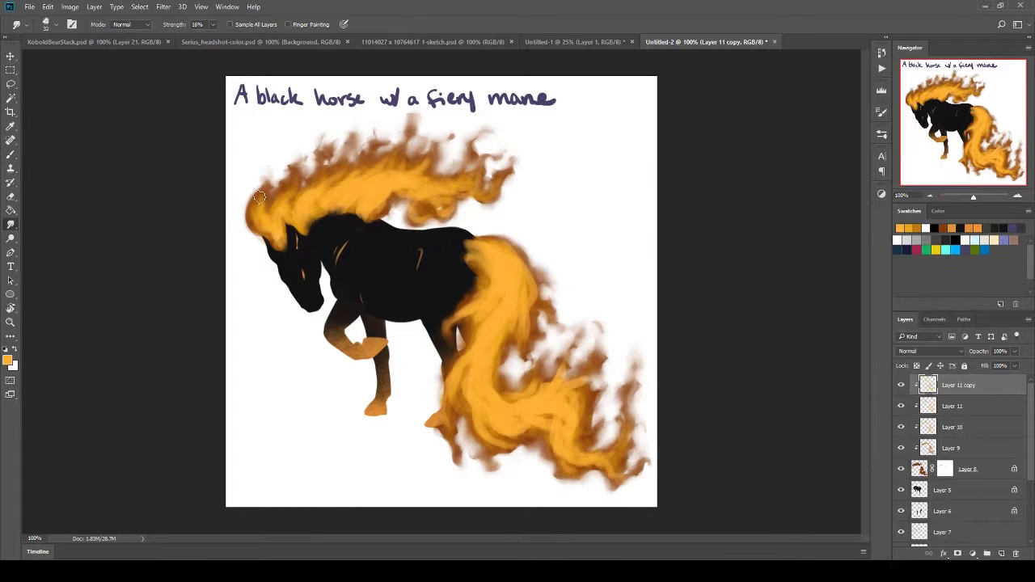
click(164, 7)
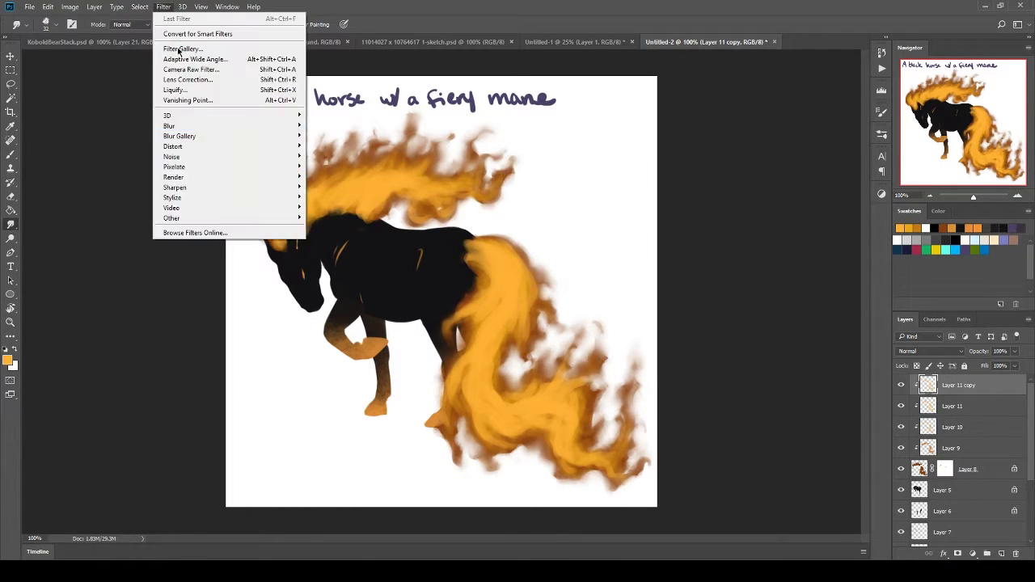
click(356, 194)
click(902, 273)
click(931, 351)
click(917, 423)
Step: Pick a brighter orange and set Layer 11 copy to Color Dodge
click(7, 361)
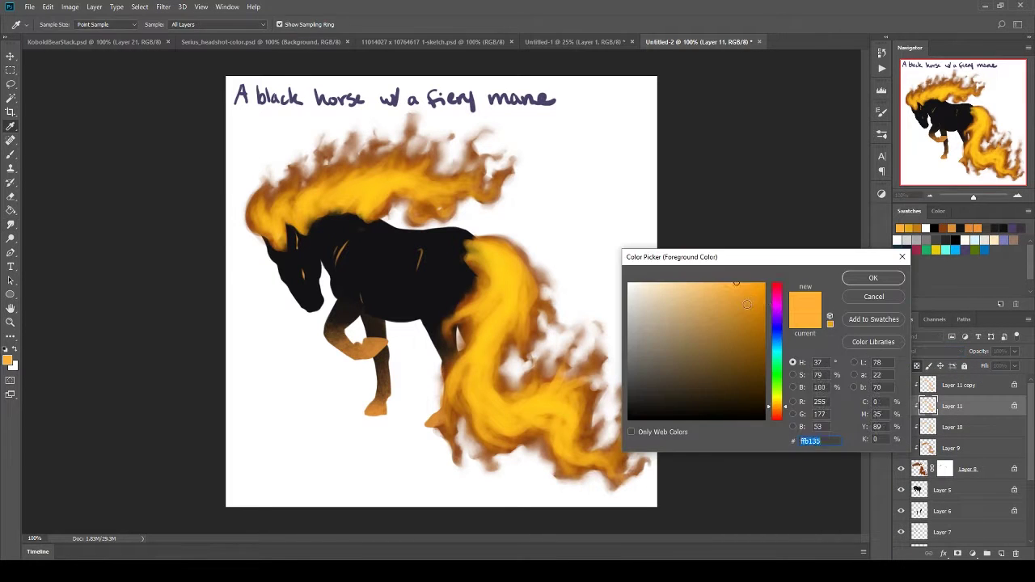
click(865, 276)
key(b)
click(935, 352)
click(916, 438)
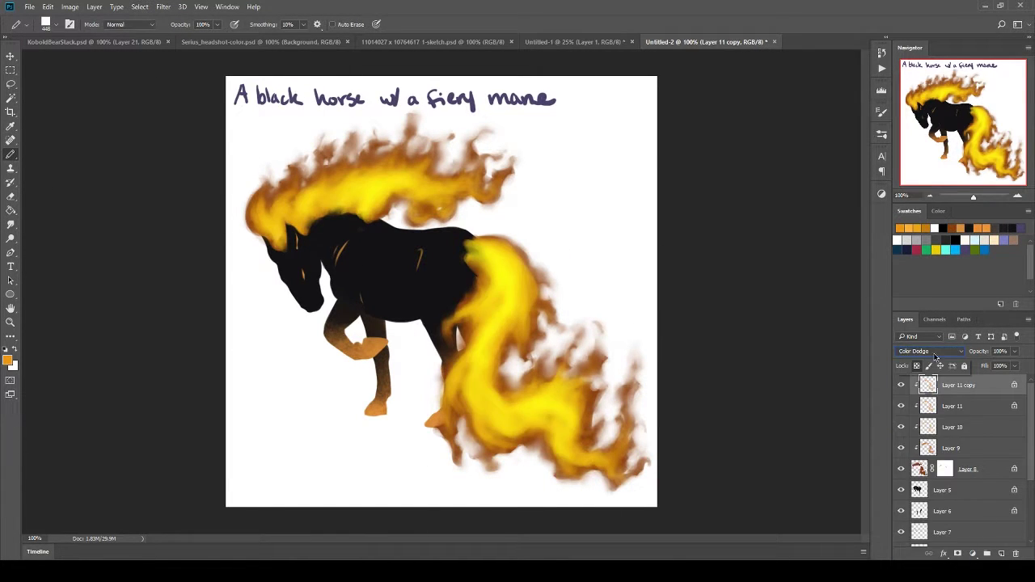
Step: Add clipped Layer 12 in Overlay mode and brighten the tail tip
right_click(917, 389)
click(934, 352)
click(904, 458)
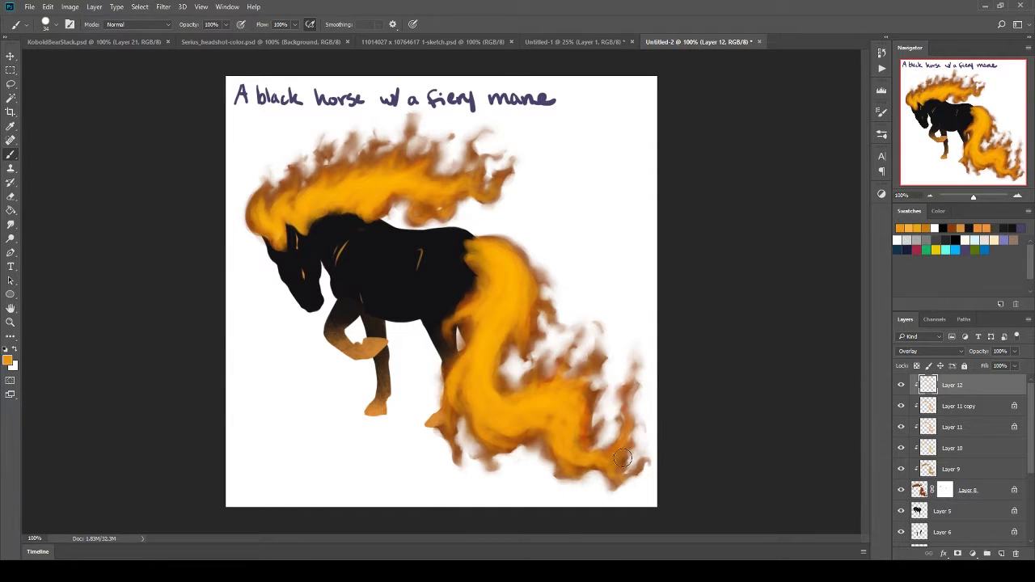
drag(622, 459, 483, 435)
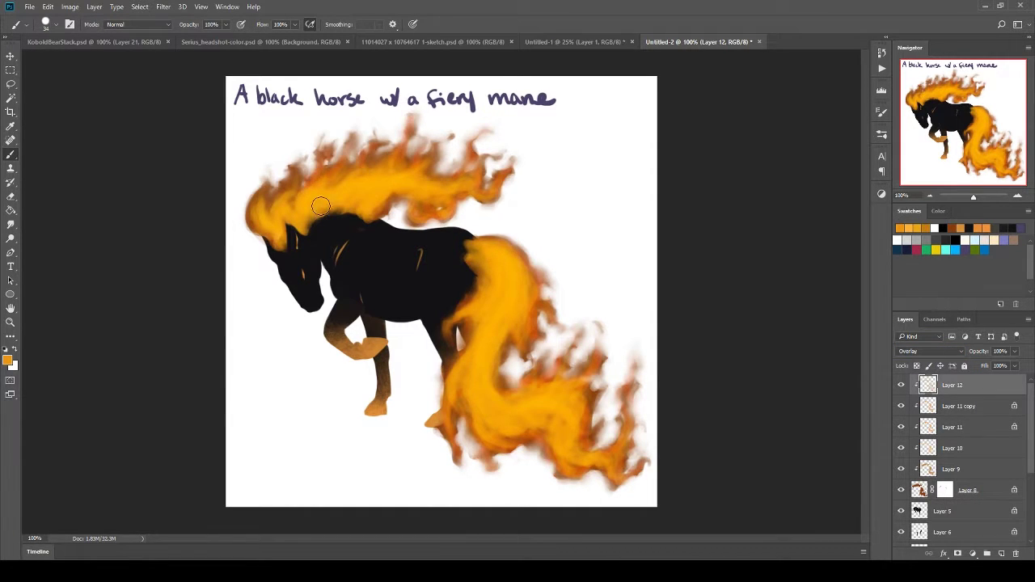
scroll(938, 353, up, 2)
scroll(932, 353, up, 2)
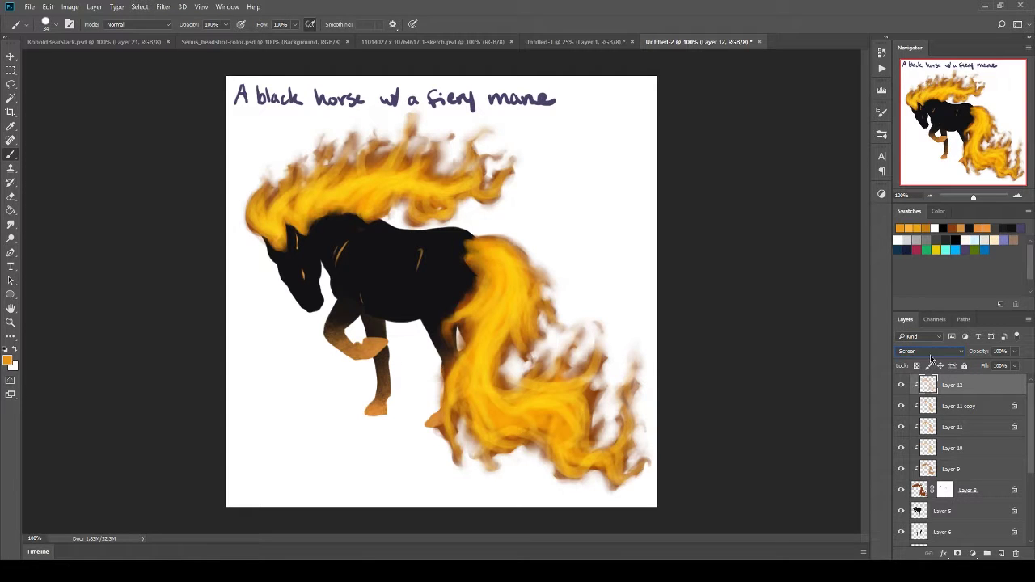
Step: Duplicate Layer 12 and smudge the new highlights into the mane
key(ctrl+j)
click(930, 351)
click(11, 224)
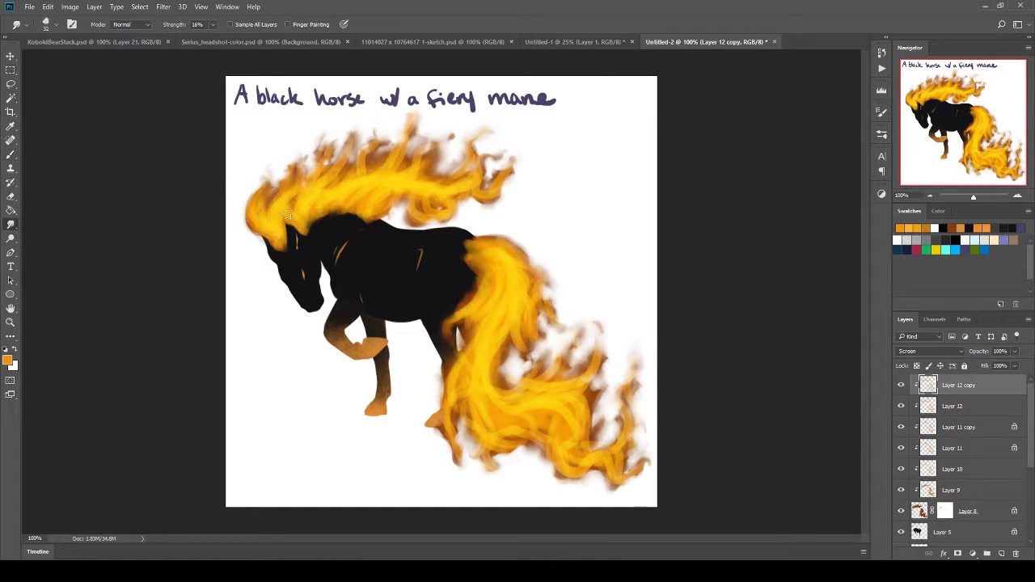
scroll(963, 453, down, 5)
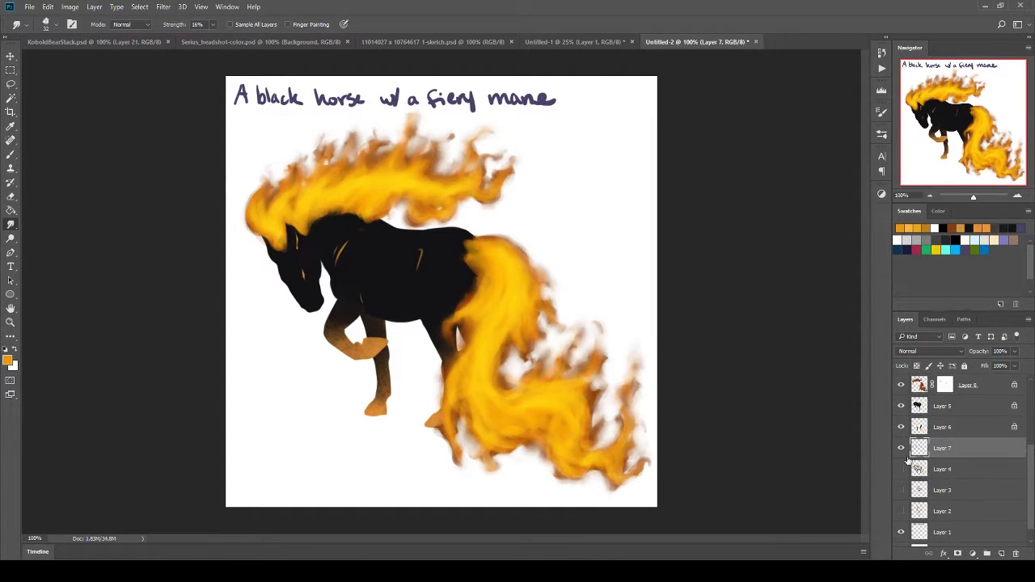
Step: Fill Layer 13 dark red and drag a dark radial gradient on Layer 14 for the vignette
click(602, 308)
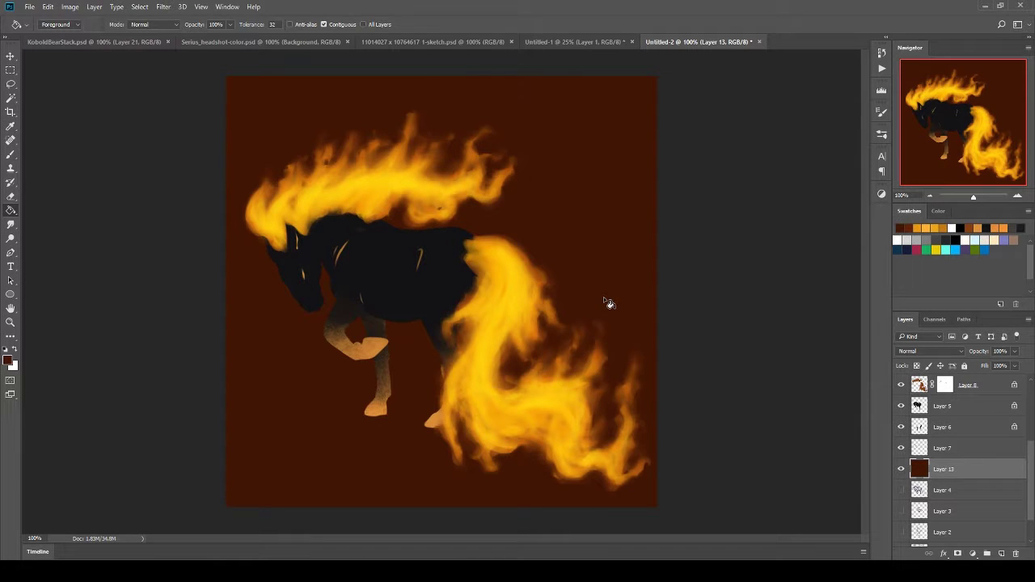
click(8, 360)
click(869, 278)
key(shift+g)
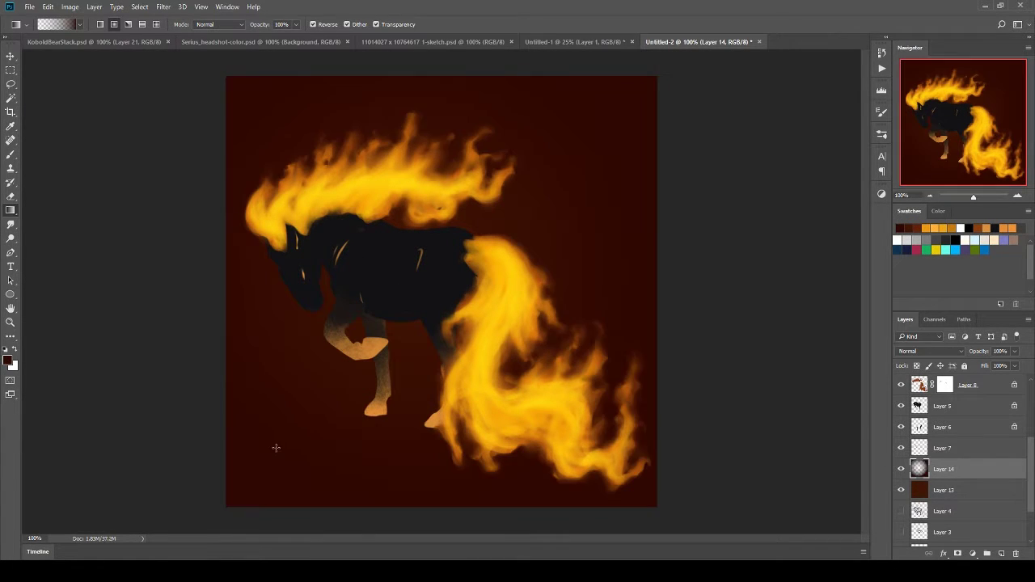
drag(275, 445, 239, 504)
Step: Add a layer mask to the vignette layer and set up a large soft black brush
click(957, 554)
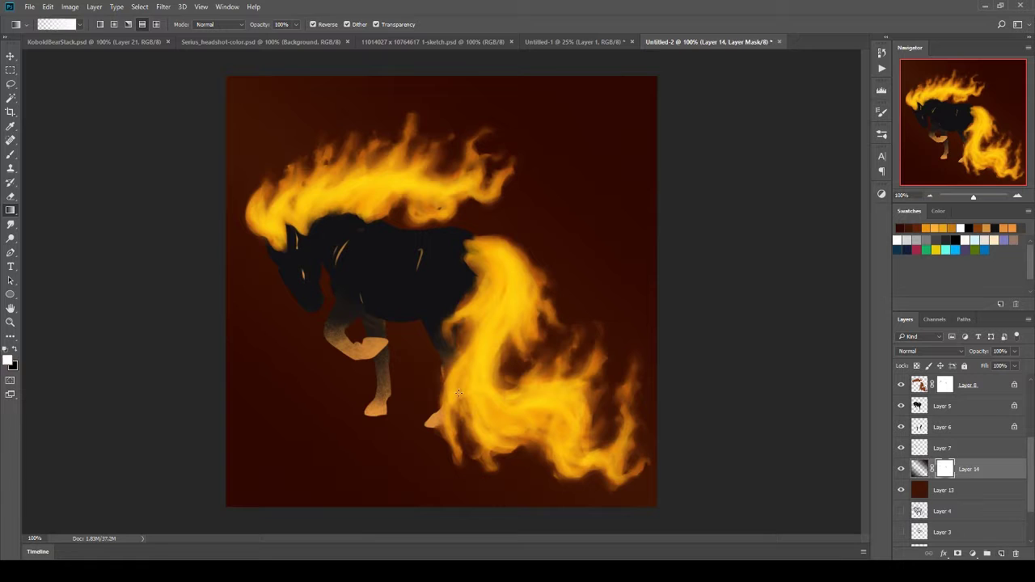
key(b)
click(50, 25)
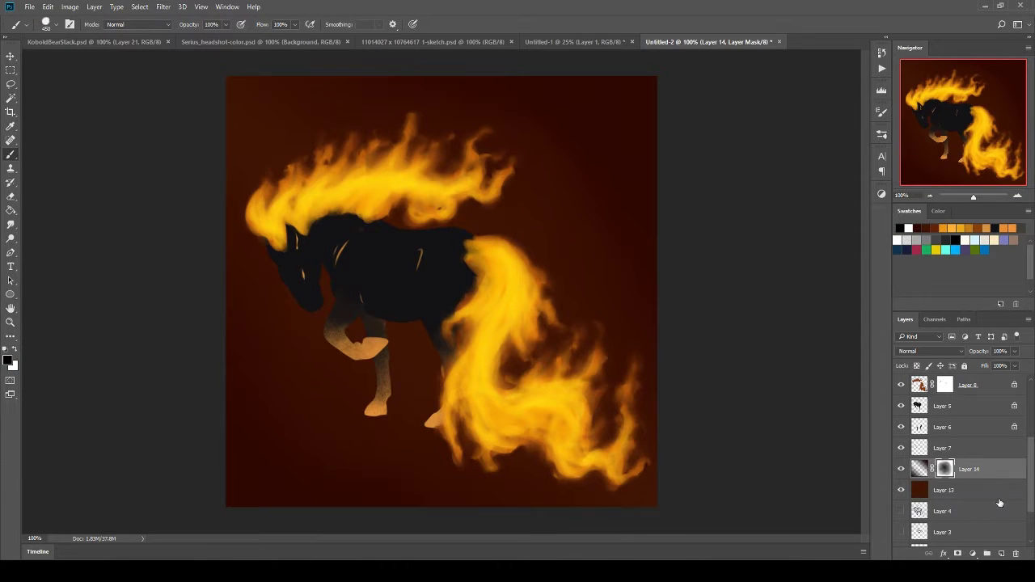
scroll(963, 461, up, 5)
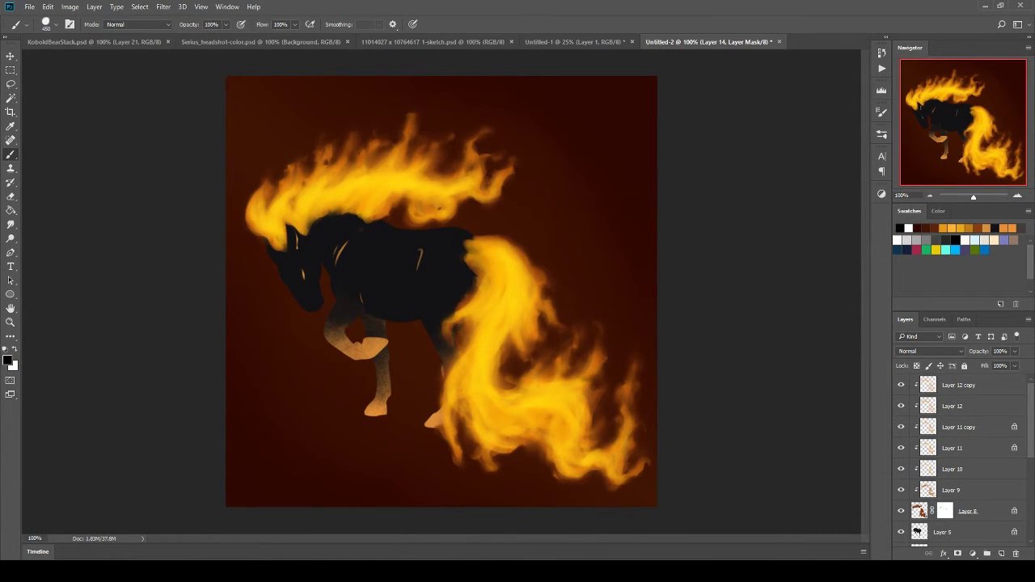